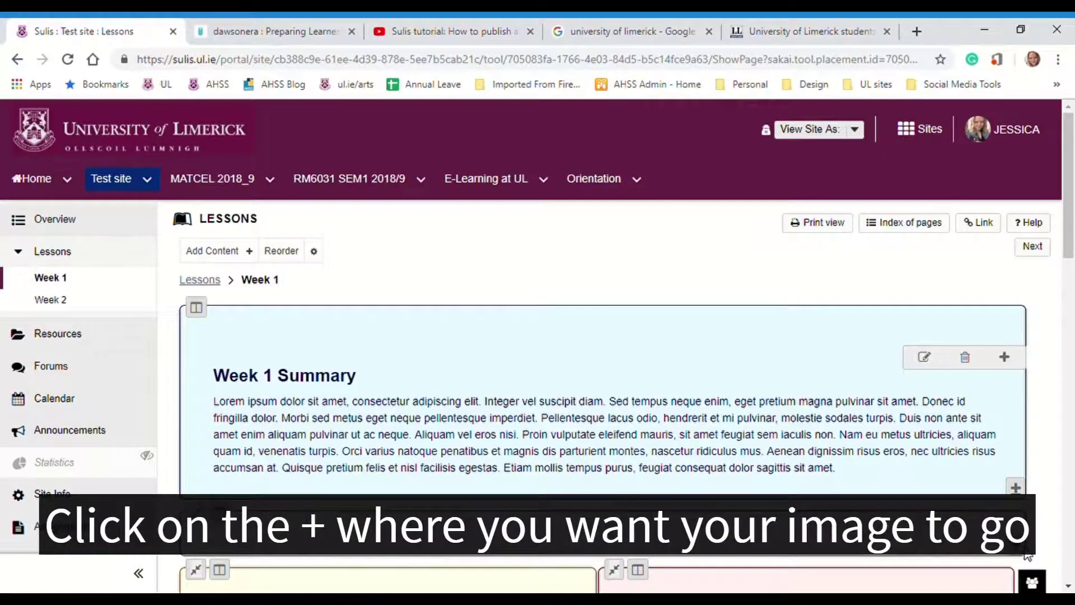
Upload Week 1 photo.jpg and embed it below the Week 1 Summary.
{"action": "left_click", "coordinate": [1016, 546]}
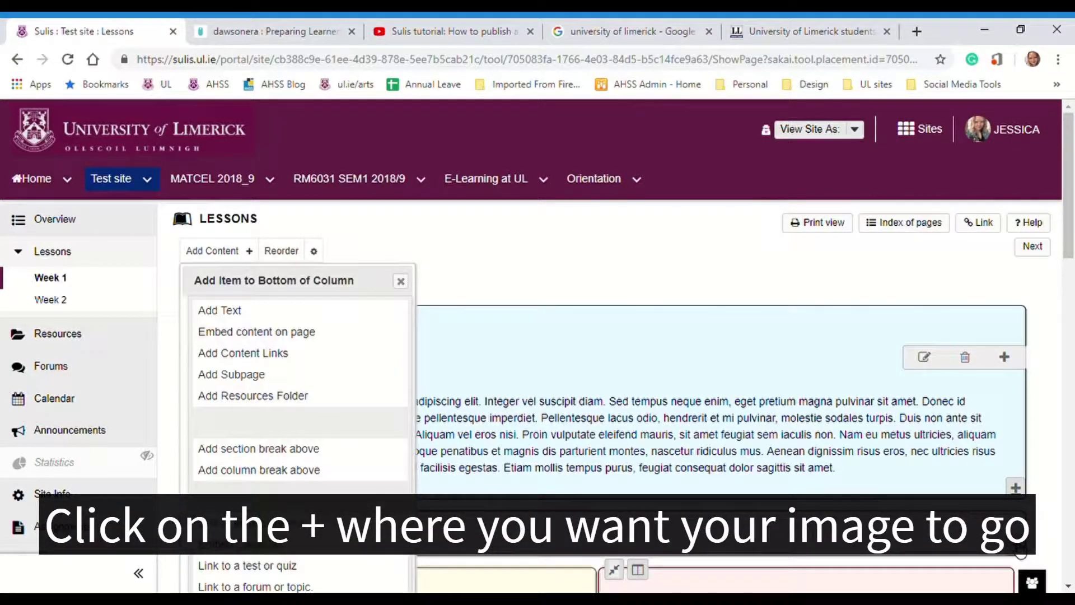
{"action": "left_click", "coordinate": [283, 334]}
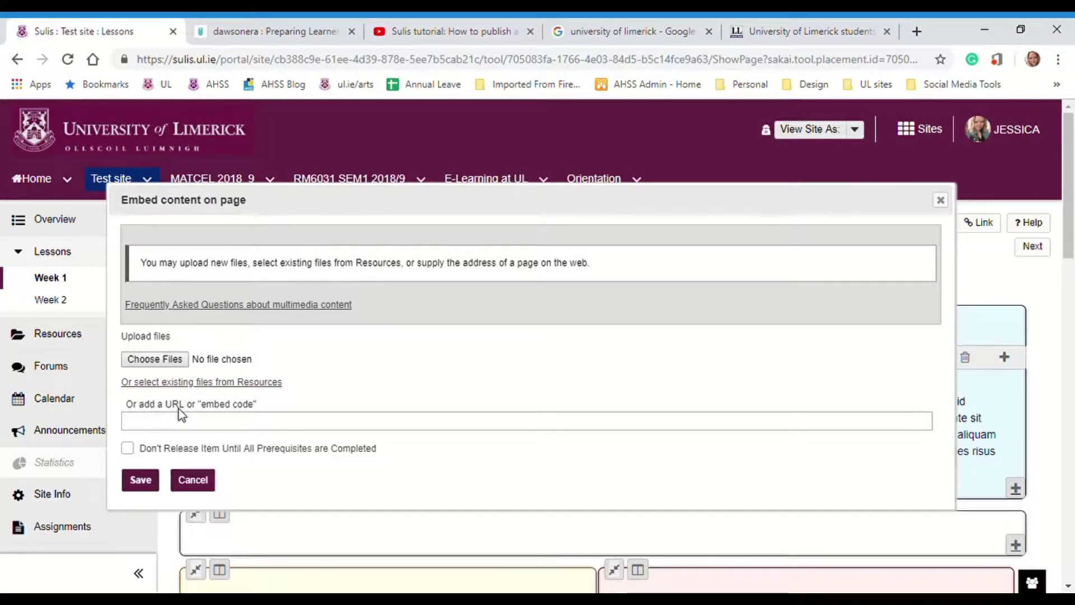
{"action": "left_click", "coordinate": [165, 364]}
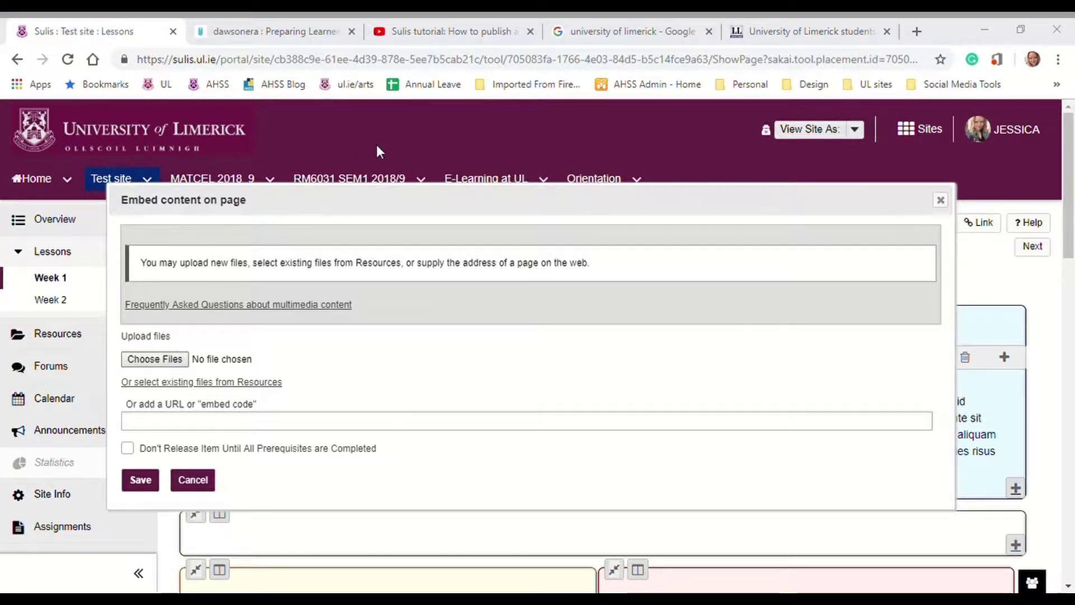
{"action": "key", "text": "Return"}
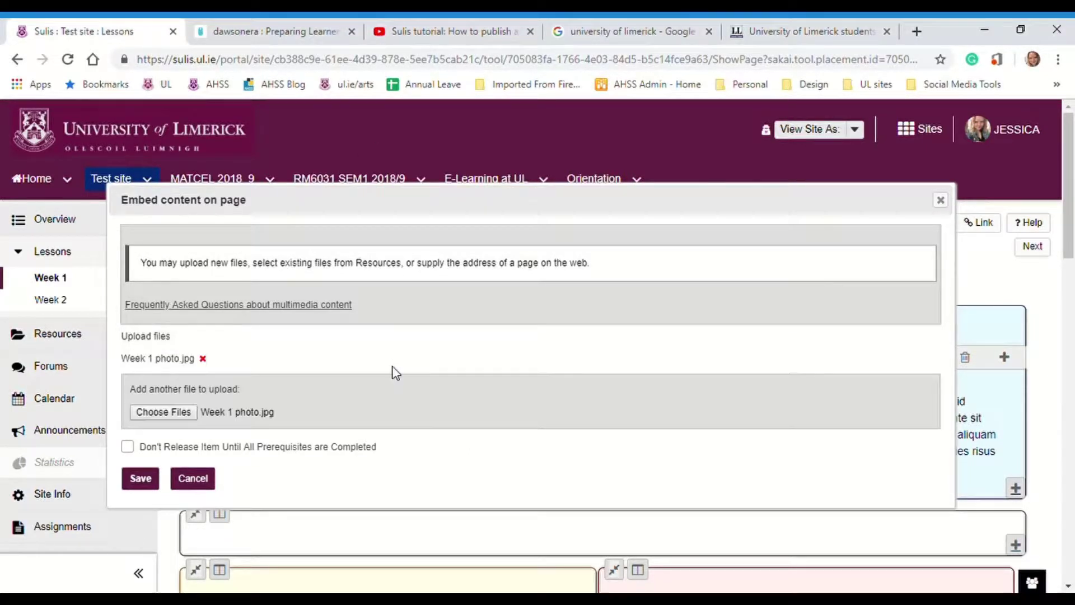
{"action": "left_click", "coordinate": [143, 481]}
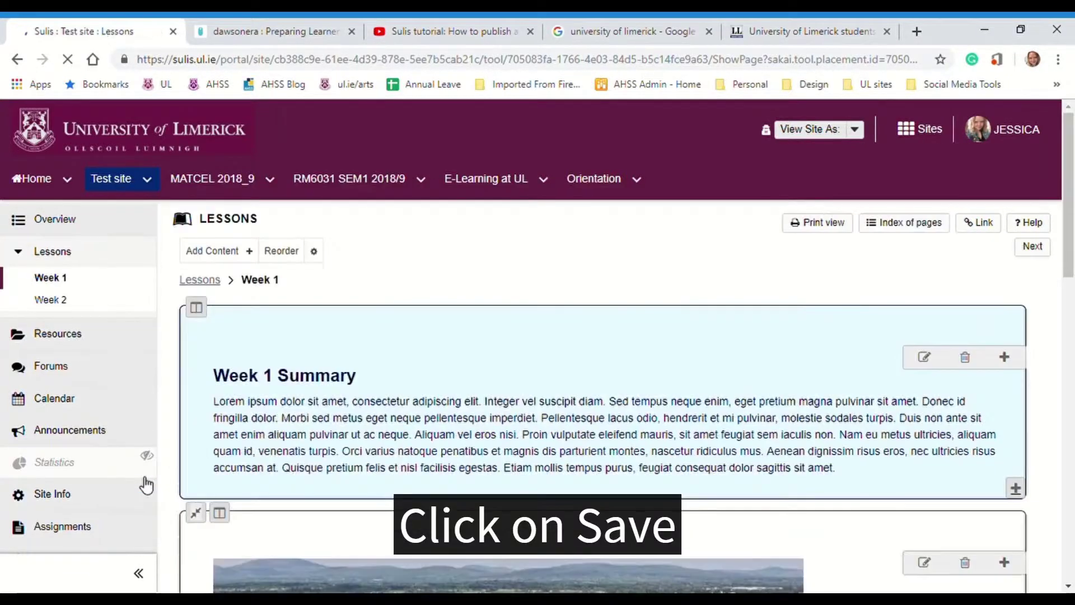
Replace the campus photo's file-name alt text with 'University of Limerick camp' and save.
{"action": "left_click_drag", "start_coordinate": [1074, 182], "coordinate": [1073, 264]}
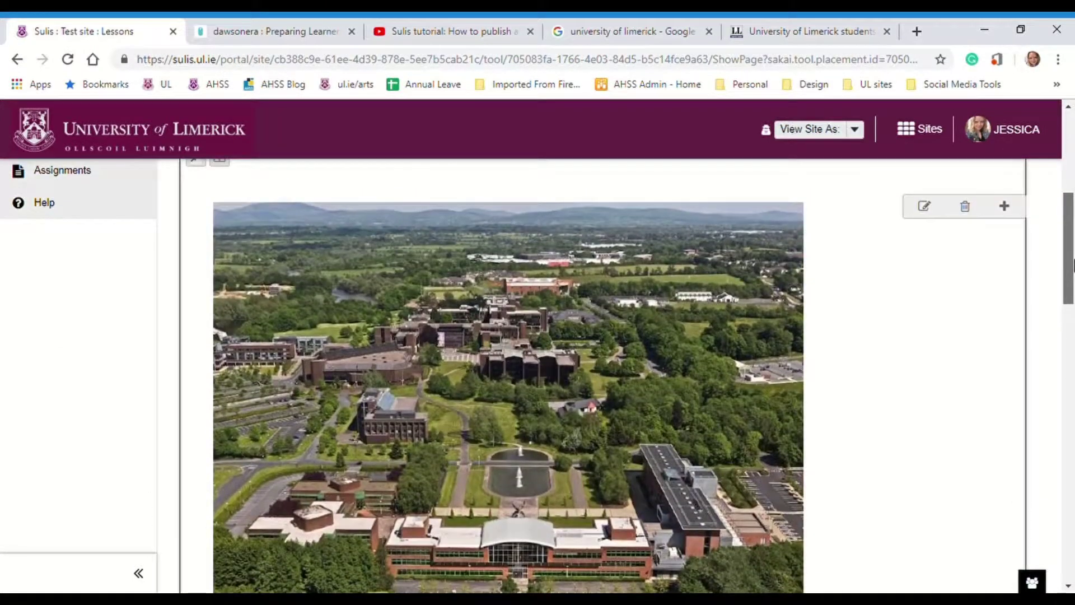
{"action": "left_click", "coordinate": [926, 211]}
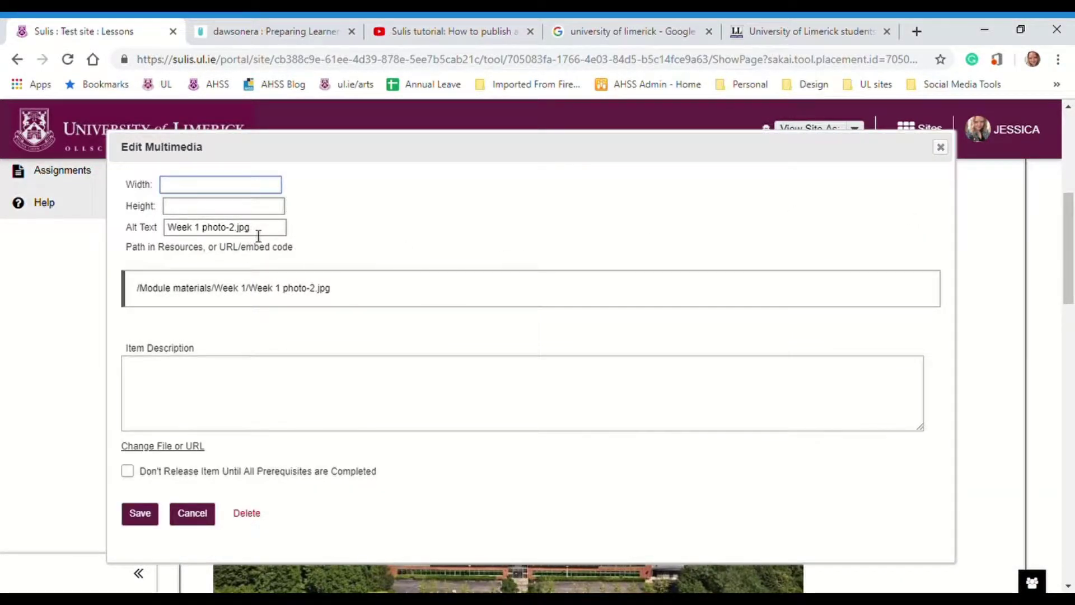
{"action": "left_click_drag", "start_coordinate": [259, 234], "coordinate": [177, 239]}
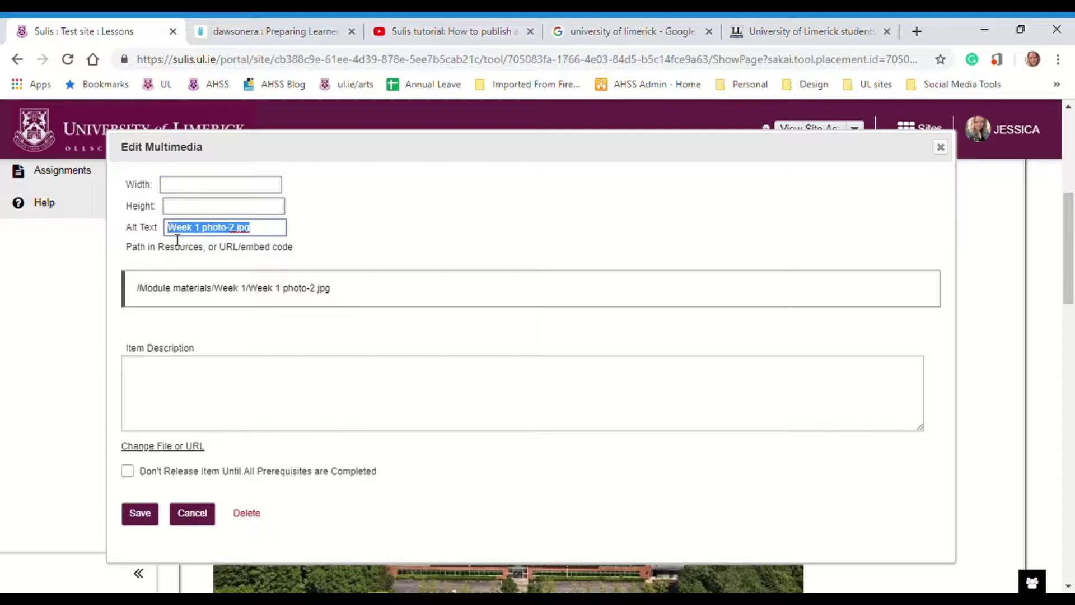
{"action": "left_click", "coordinate": [148, 225]}
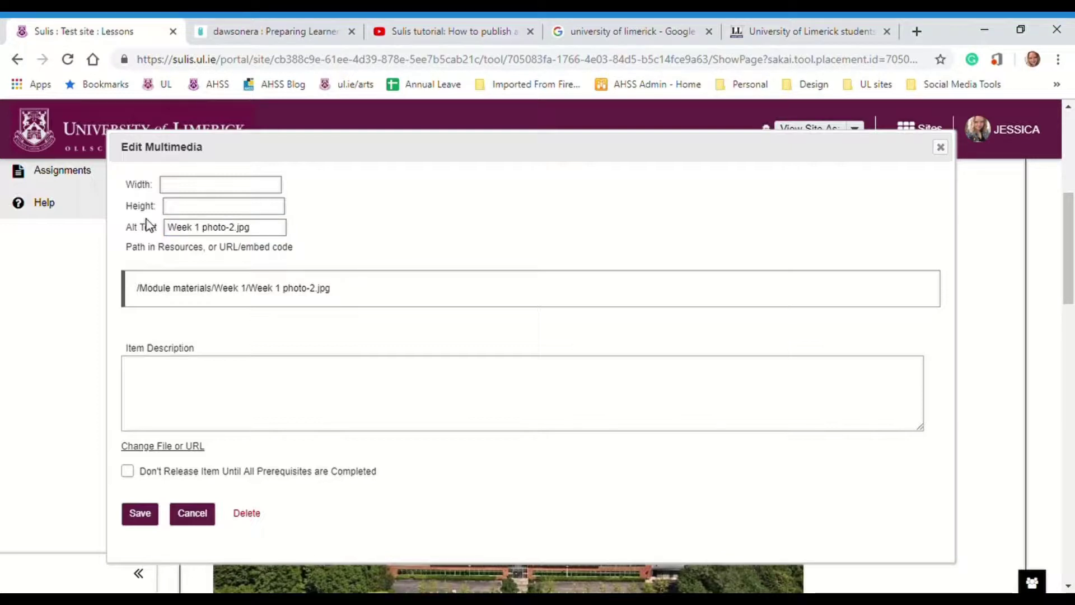
{"action": "scroll", "coordinate": [148, 224], "scroll_direction": "down", "scroll_amount": 1}
{"action": "left_click", "coordinate": [153, 176]}
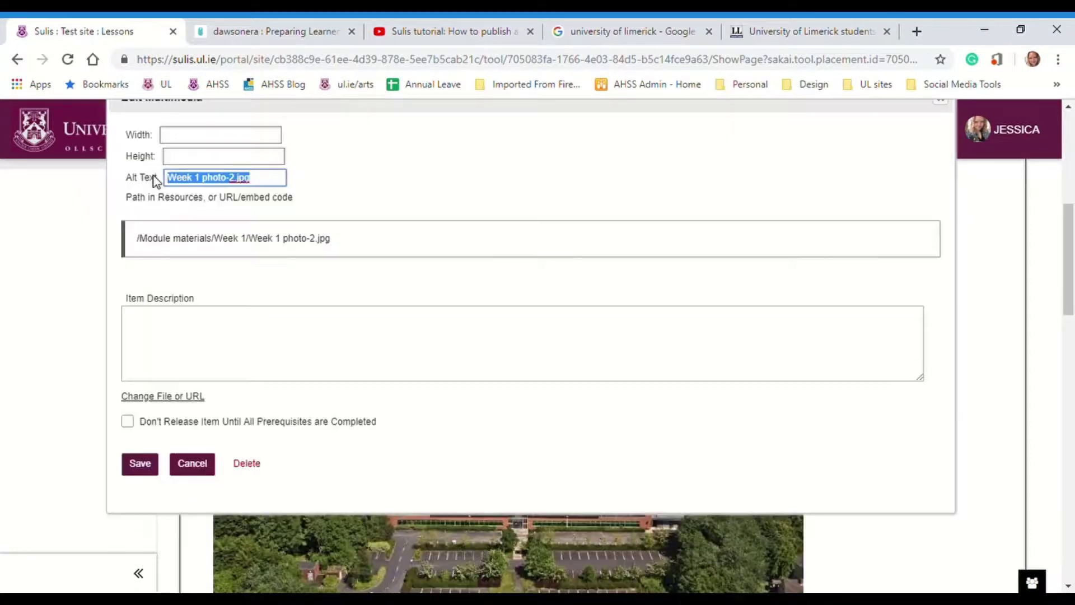
{"action": "type", "text": "University"}
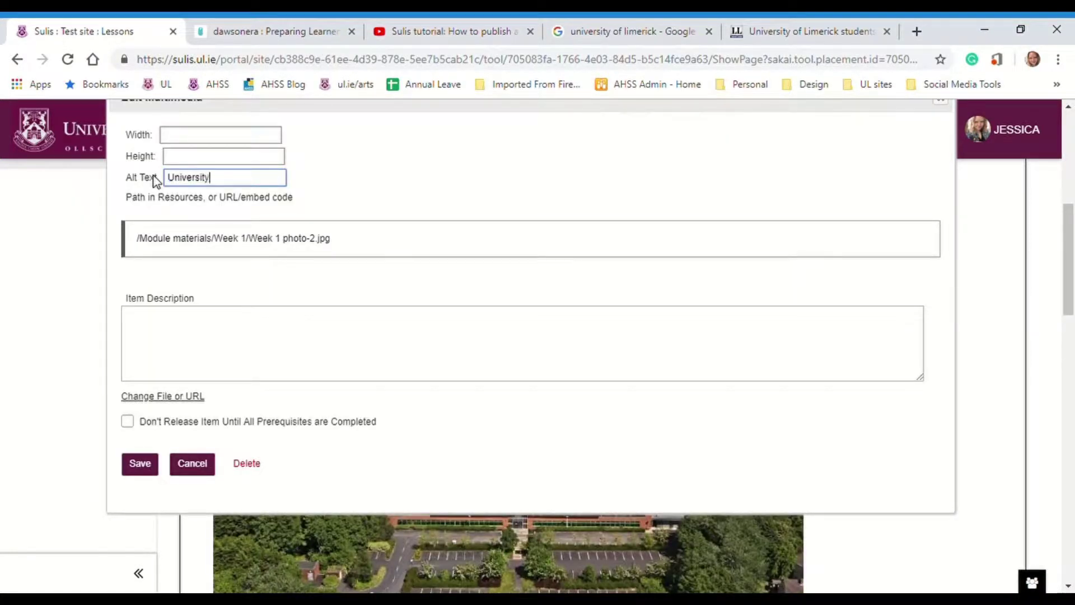
{"action": "type", "text": " of Limerick camp"}
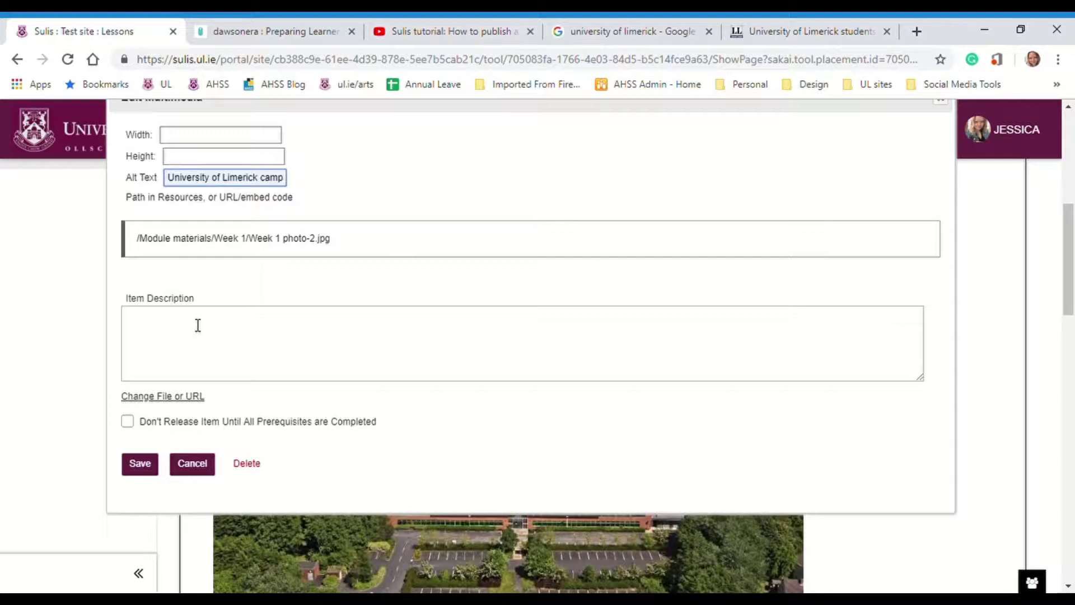
{"action": "left_click", "coordinate": [142, 472]}
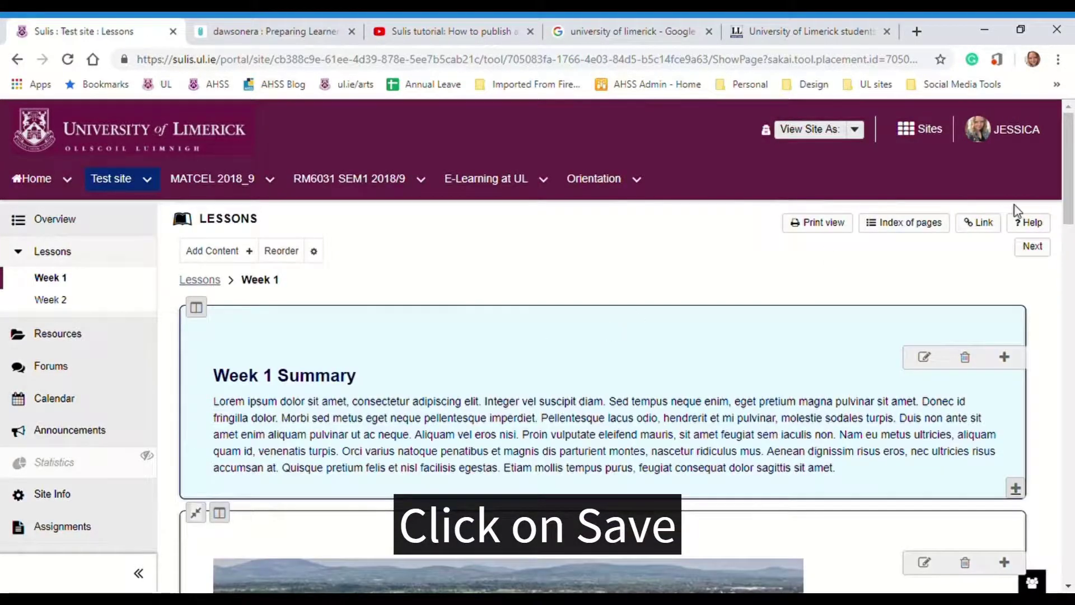
{"action": "left_click_drag", "start_coordinate": [1072, 182], "coordinate": [1073, 264]}
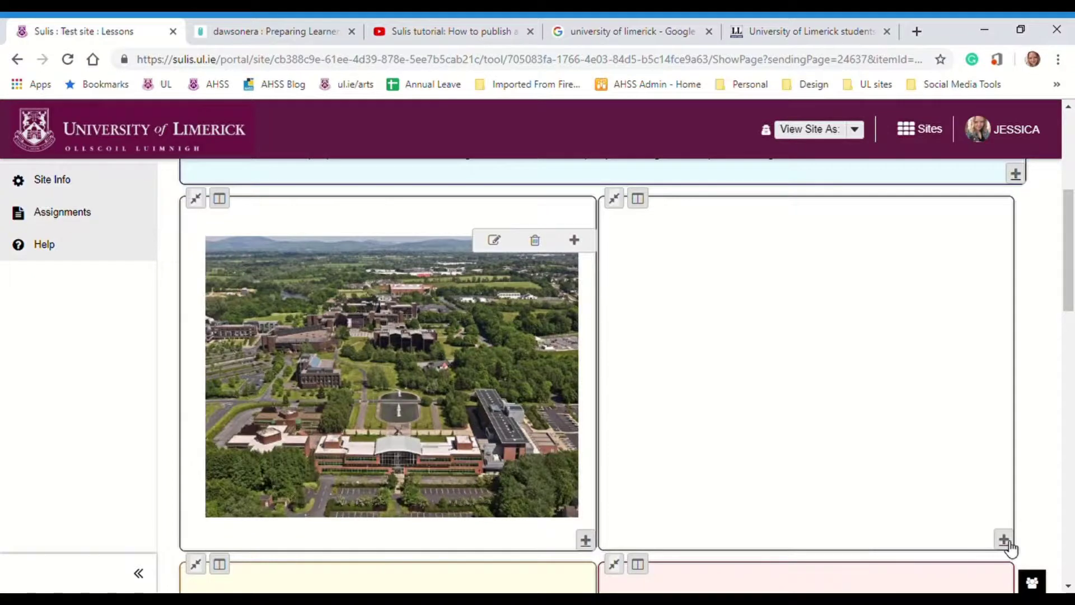
Upload Week 1 podcast.mp3 and embed it as an audio player in the right column.
{"action": "left_click", "coordinate": [1005, 541]}
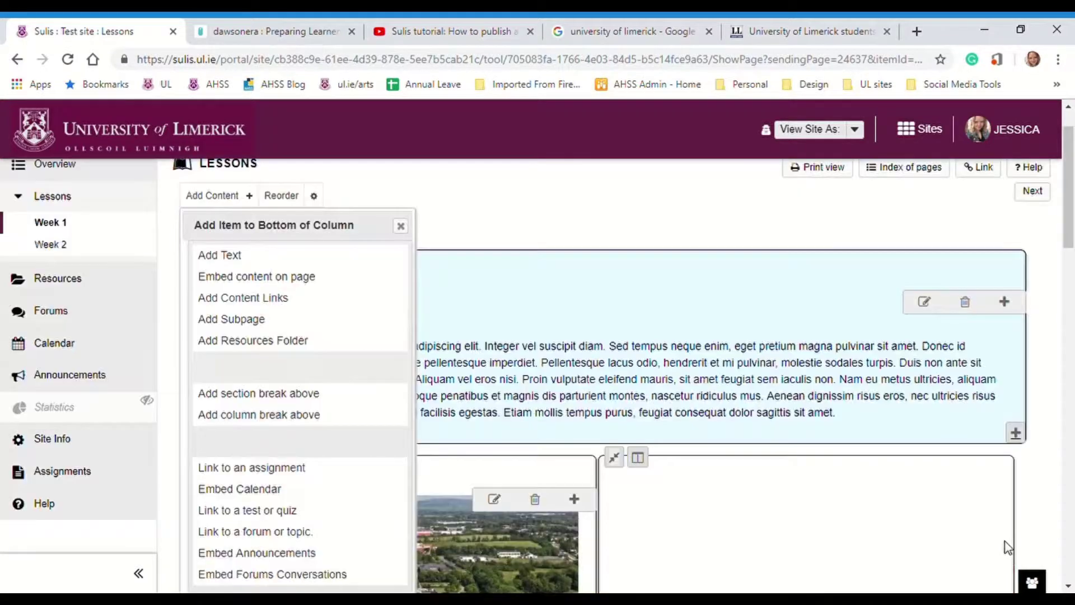
{"action": "left_click", "coordinate": [272, 280]}
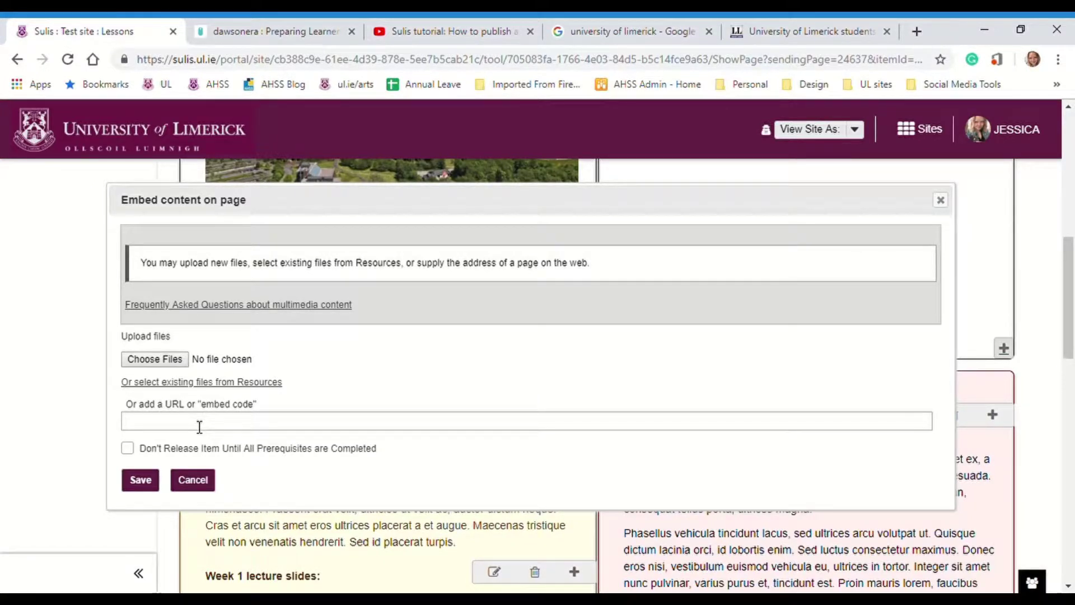
{"action": "left_click", "coordinate": [177, 363]}
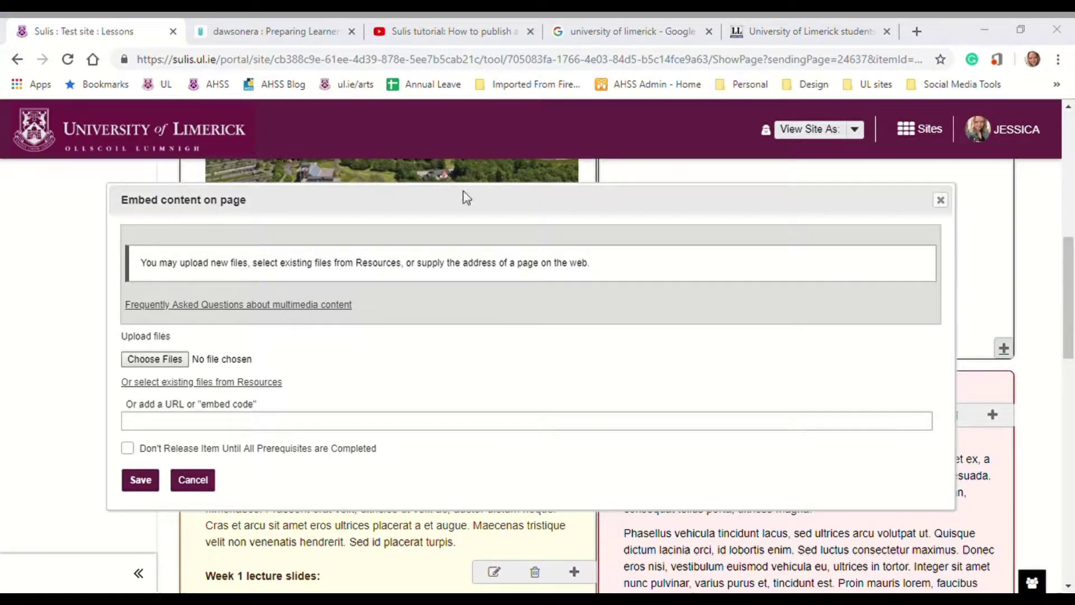
{"action": "left_click", "coordinate": [398, 380]}
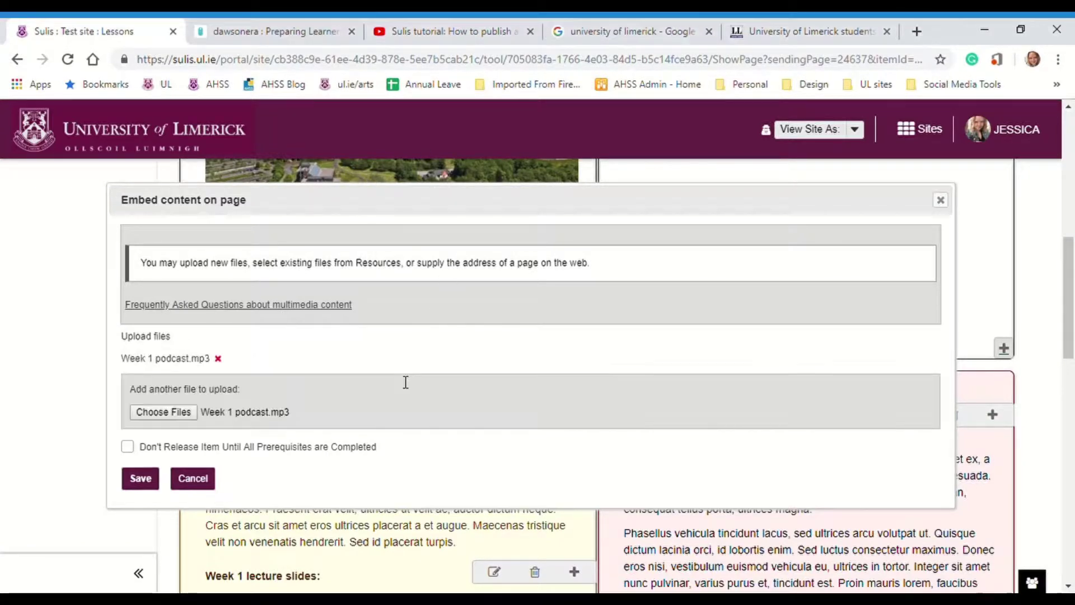
{"action": "left_click", "coordinate": [146, 478]}
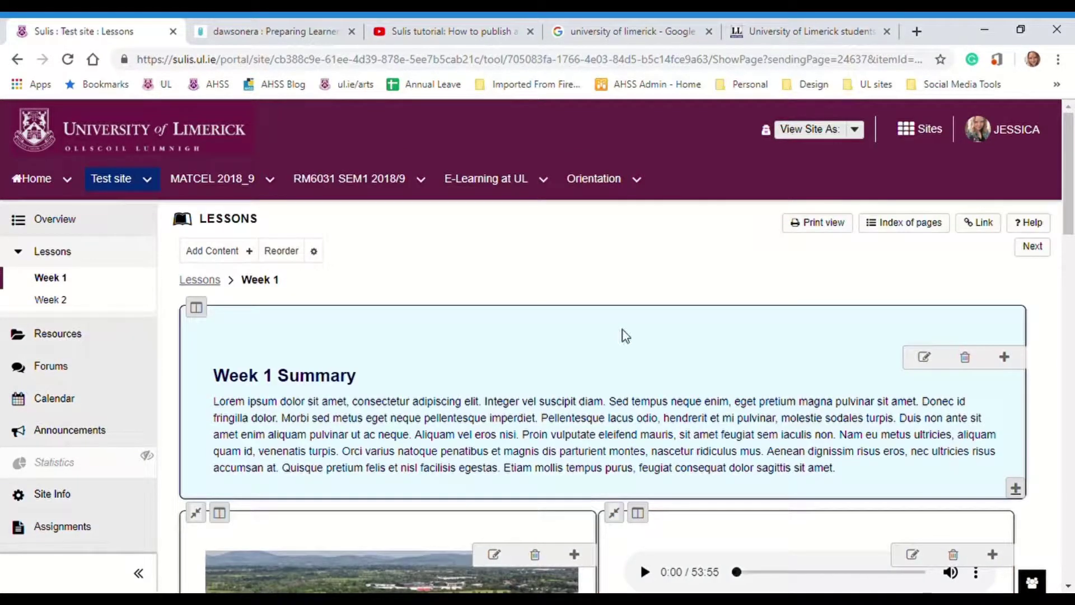
{"action": "left_click_drag", "start_coordinate": [1069, 152], "coordinate": [1072, 216]}
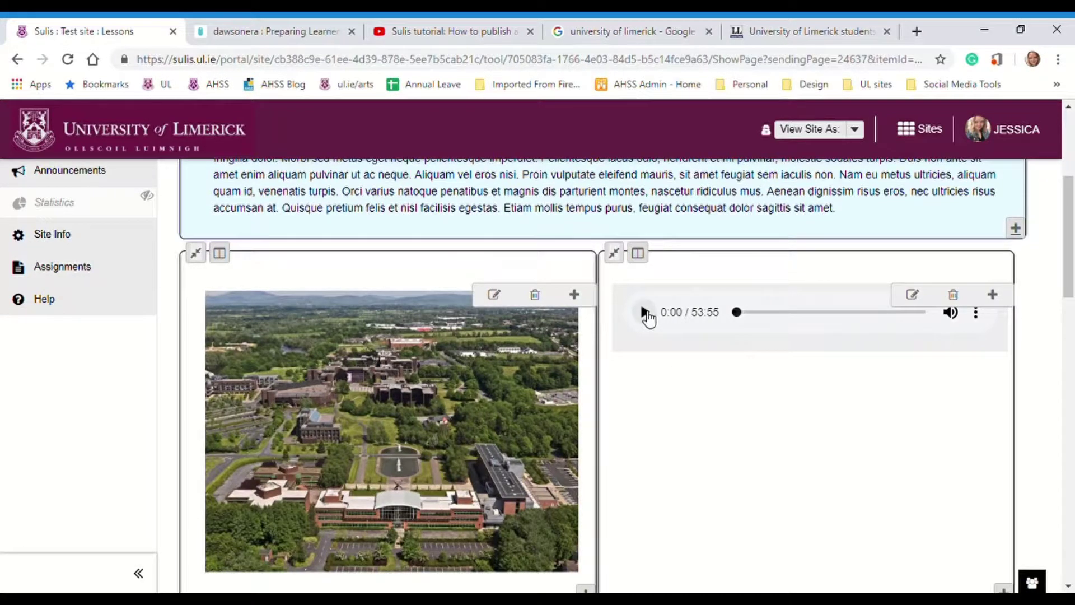
{"action": "left_click", "coordinate": [976, 315]}
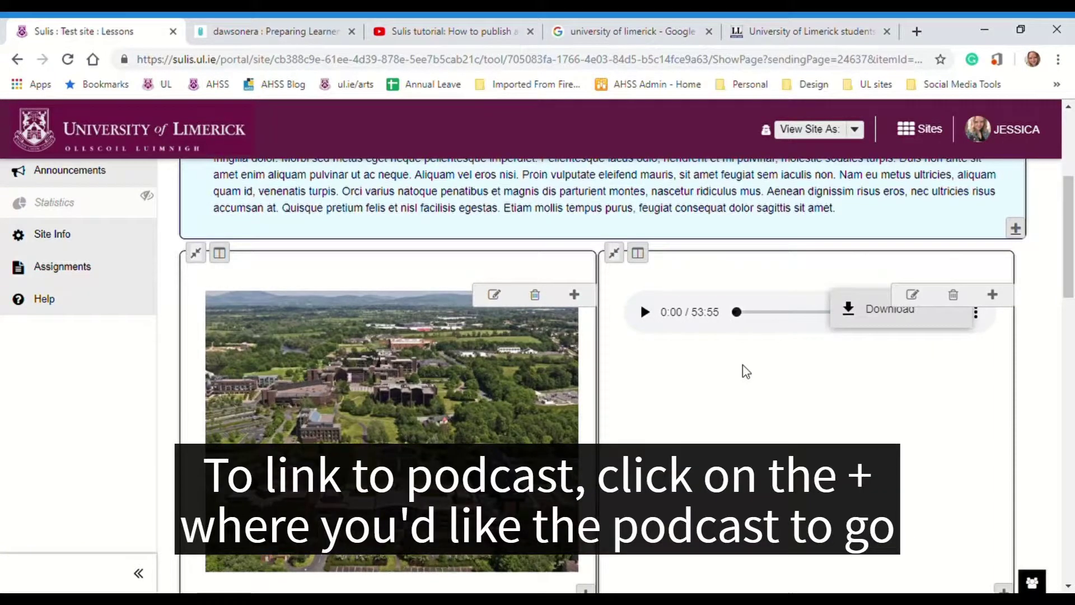
{"action": "scroll", "coordinate": [1036, 313], "scroll_direction": "down", "scroll_amount": 5}
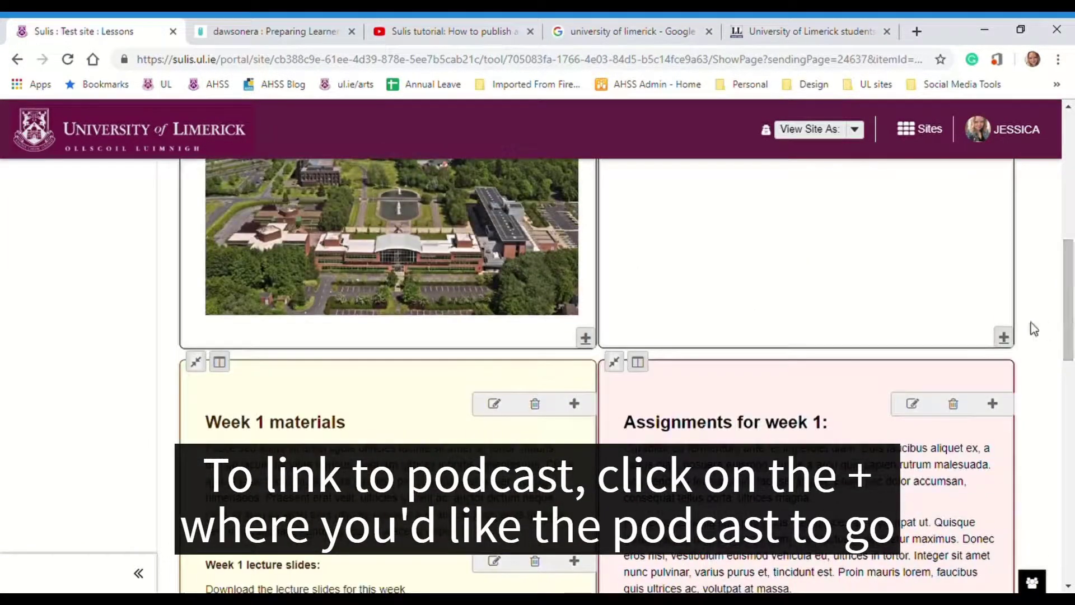
Add a content link to Week 1 podcast from the Resources for Week 1 folder.
{"action": "left_click", "coordinate": [1007, 338]}
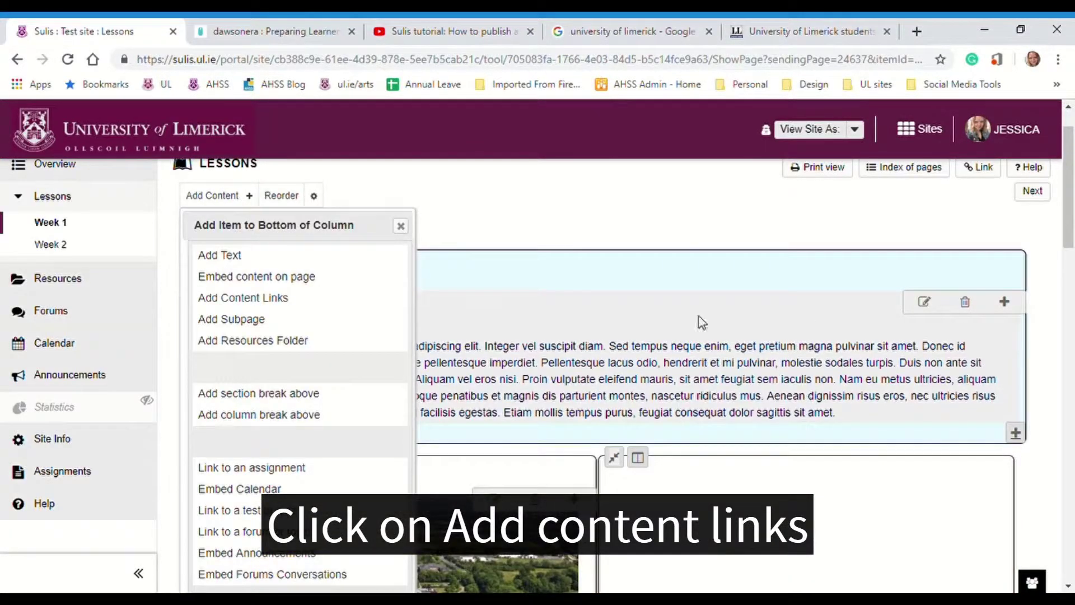
{"action": "left_click", "coordinate": [272, 300]}
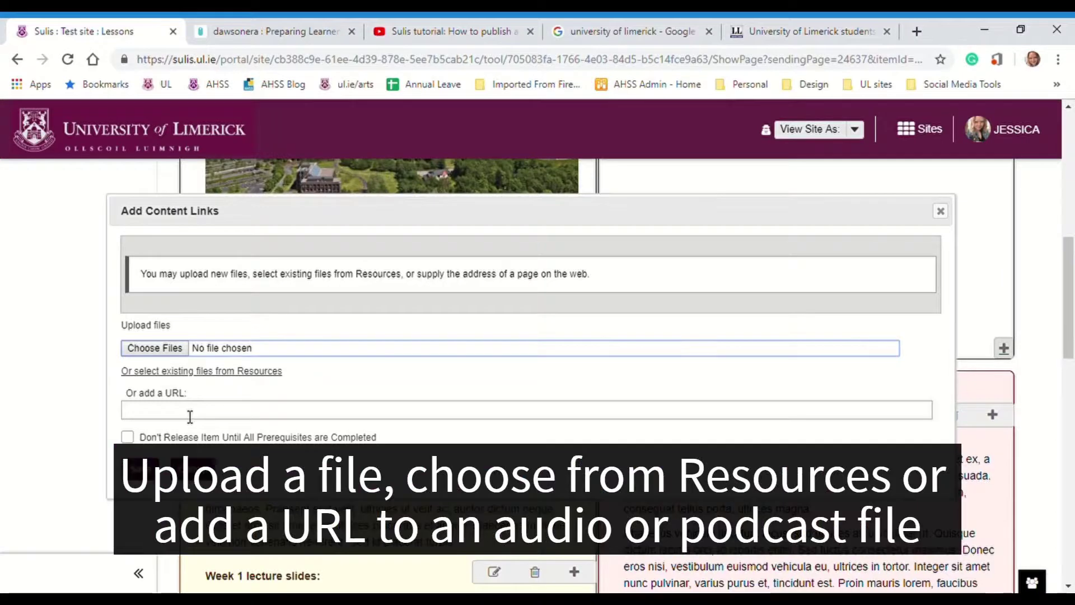
{"action": "left_click", "coordinate": [209, 372]}
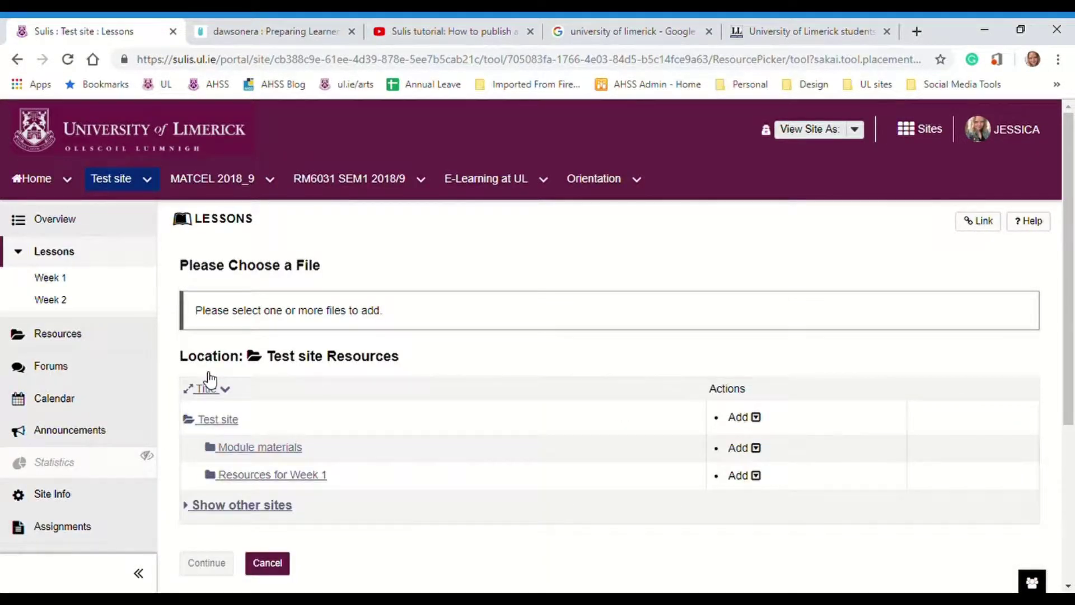
{"action": "left_click", "coordinate": [297, 479]}
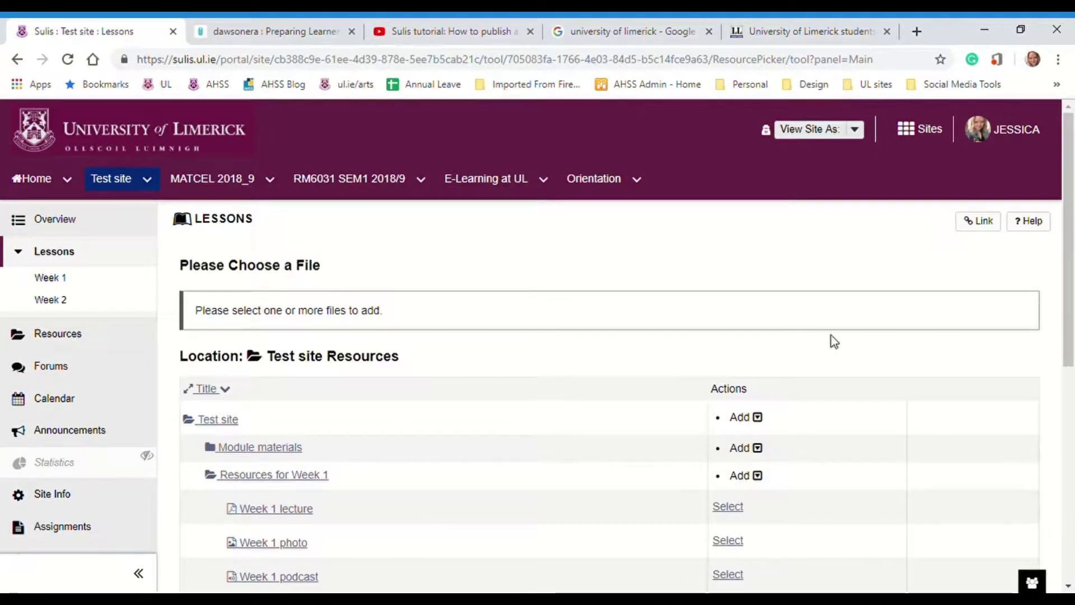
{"action": "left_click_drag", "start_coordinate": [1073, 235], "coordinate": [1073, 298]}
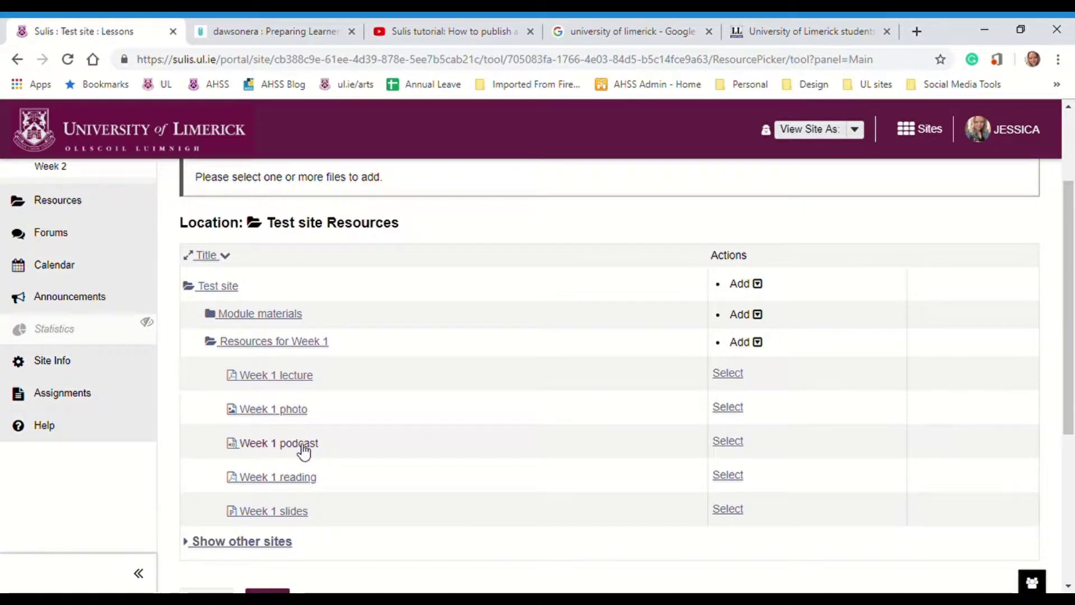
{"action": "left_click", "coordinate": [732, 445]}
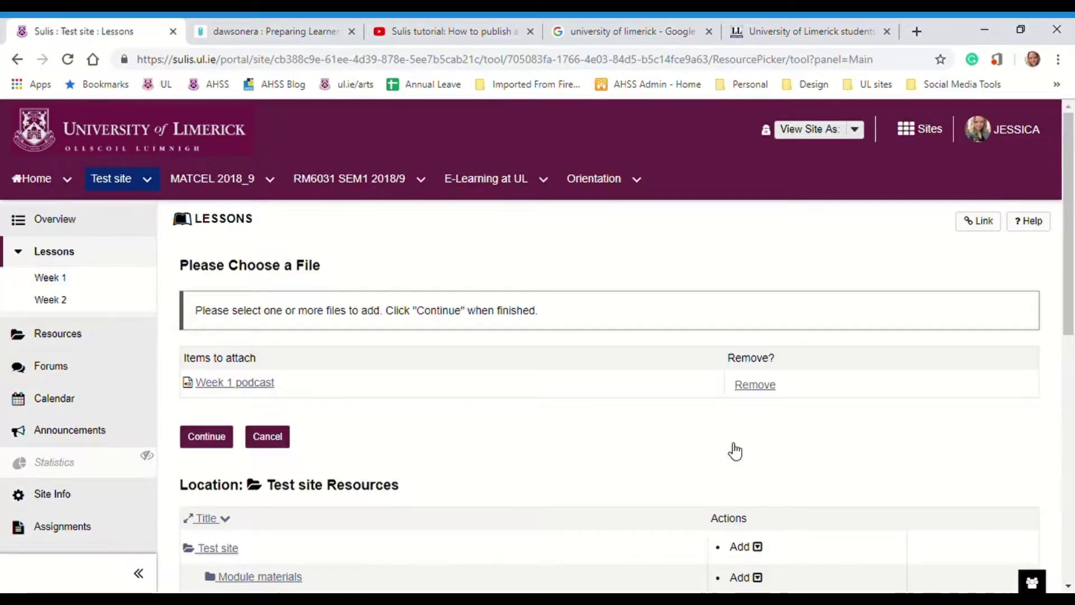
{"action": "left_click", "coordinate": [218, 439]}
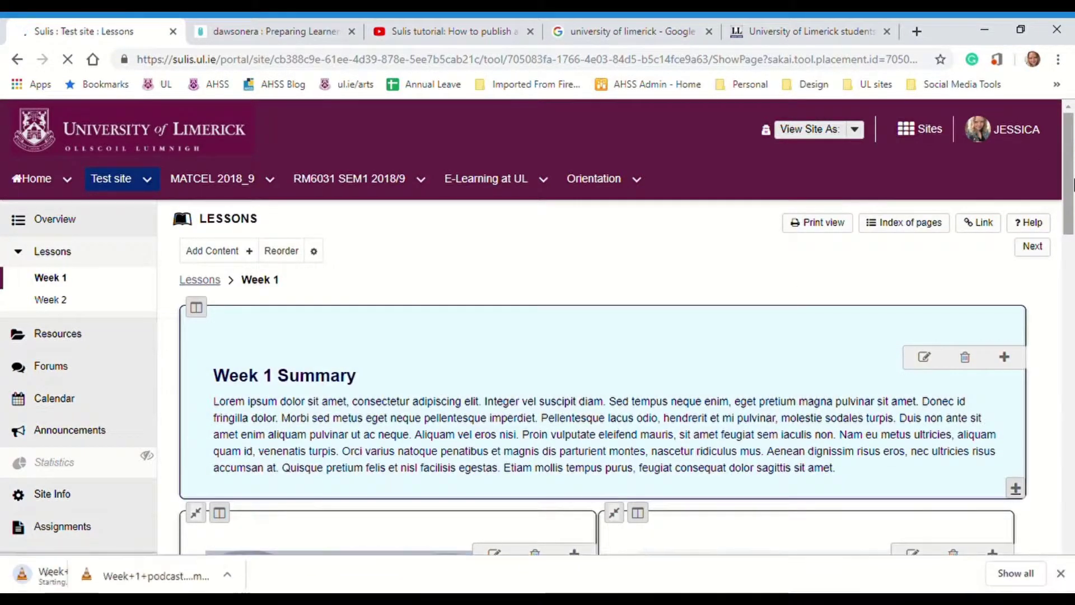
{"action": "scroll", "coordinate": [937, 247], "scroll_direction": "down", "scroll_amount": 5}
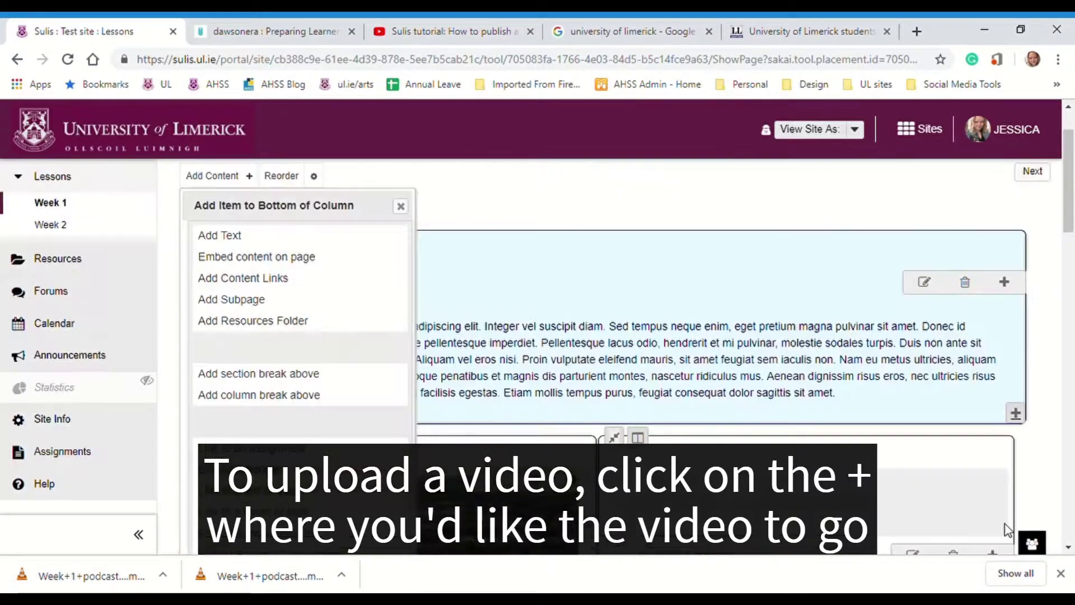
Upload Working with Sulis tools.mp4 and embed it below the podcast.
{"action": "left_click", "coordinate": [1004, 526]}
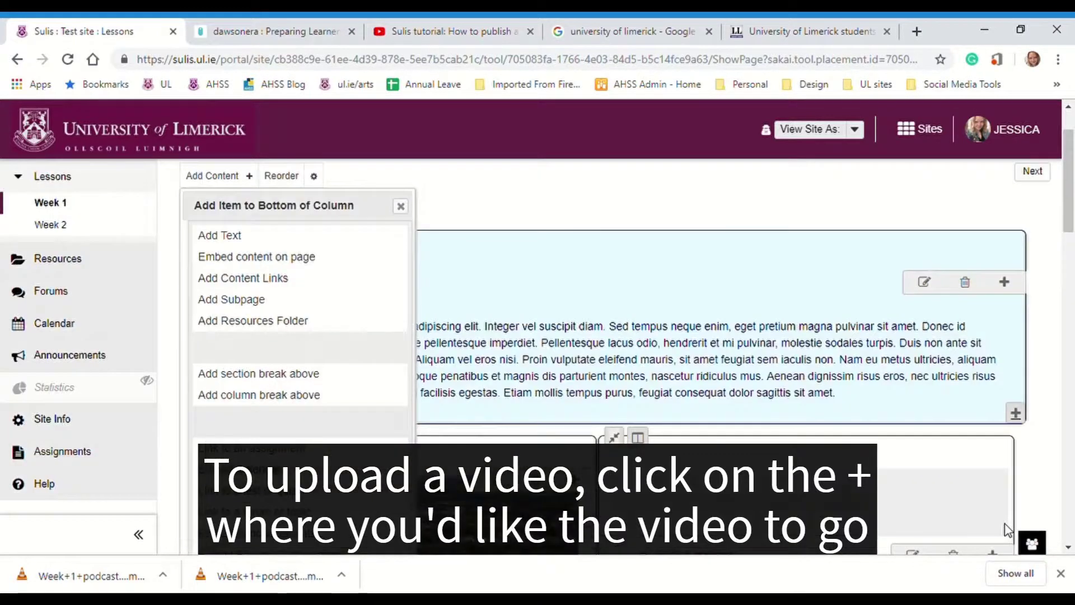
{"action": "left_click", "coordinate": [274, 257]}
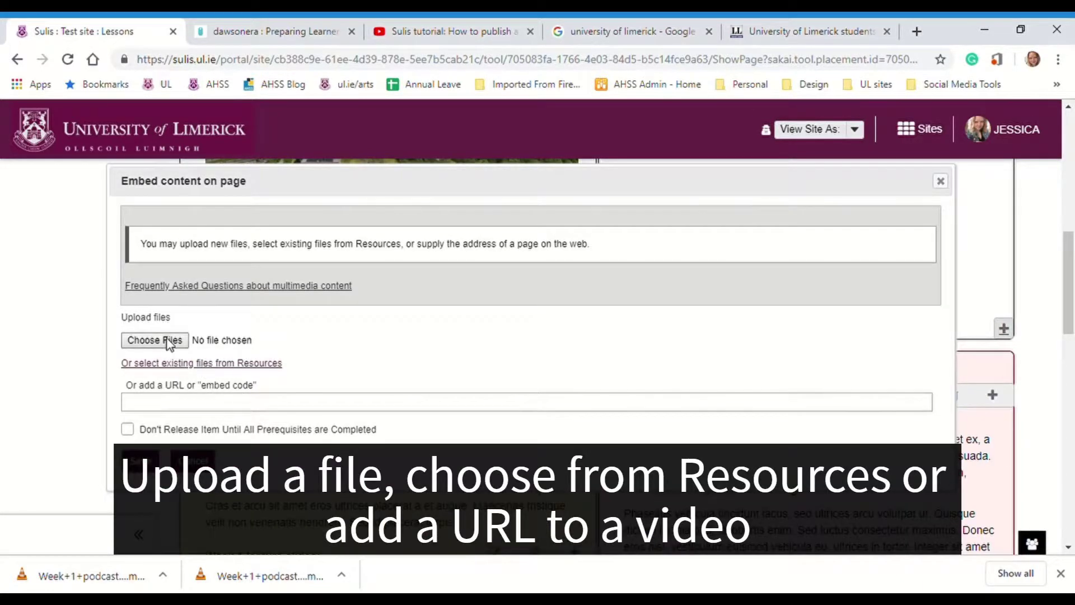
{"action": "left_click", "coordinate": [167, 340]}
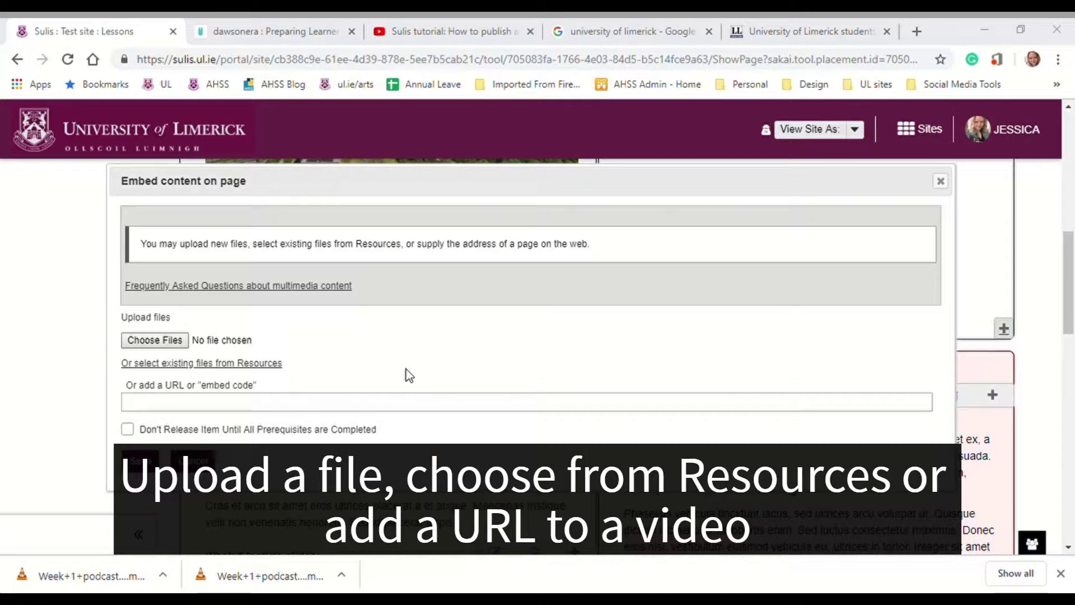
{"action": "key", "text": "Return"}
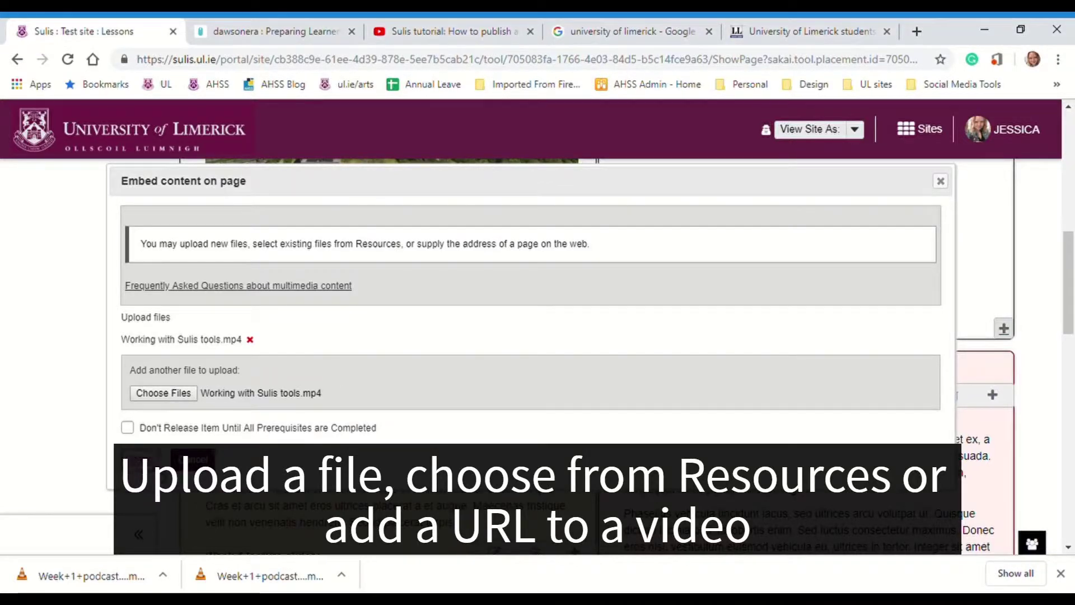
{"action": "left_click", "coordinate": [156, 465]}
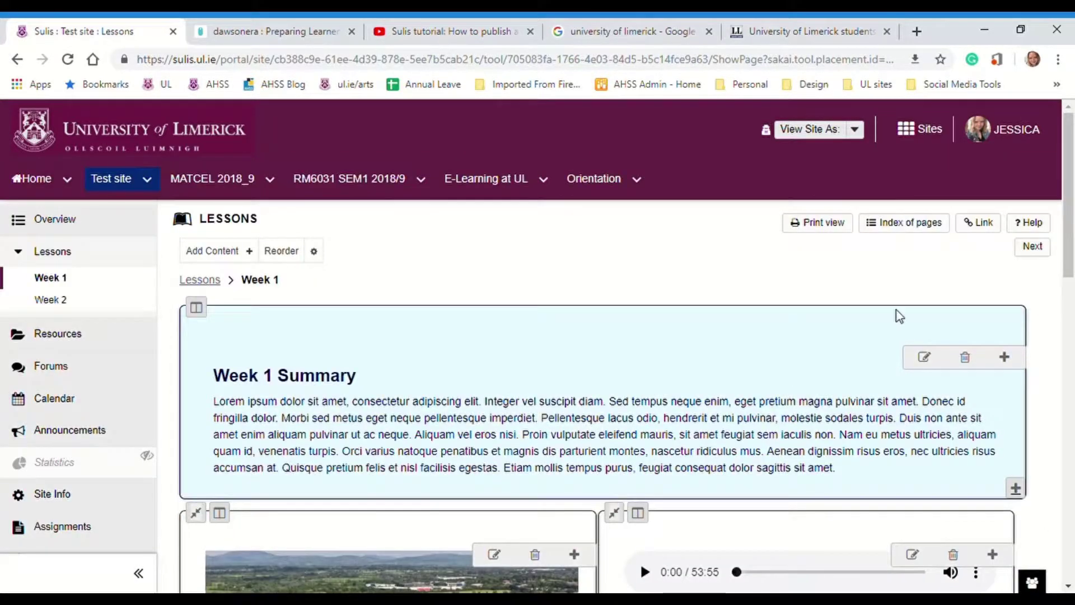
{"action": "left_click_drag", "start_coordinate": [1071, 167], "coordinate": [1073, 289]}
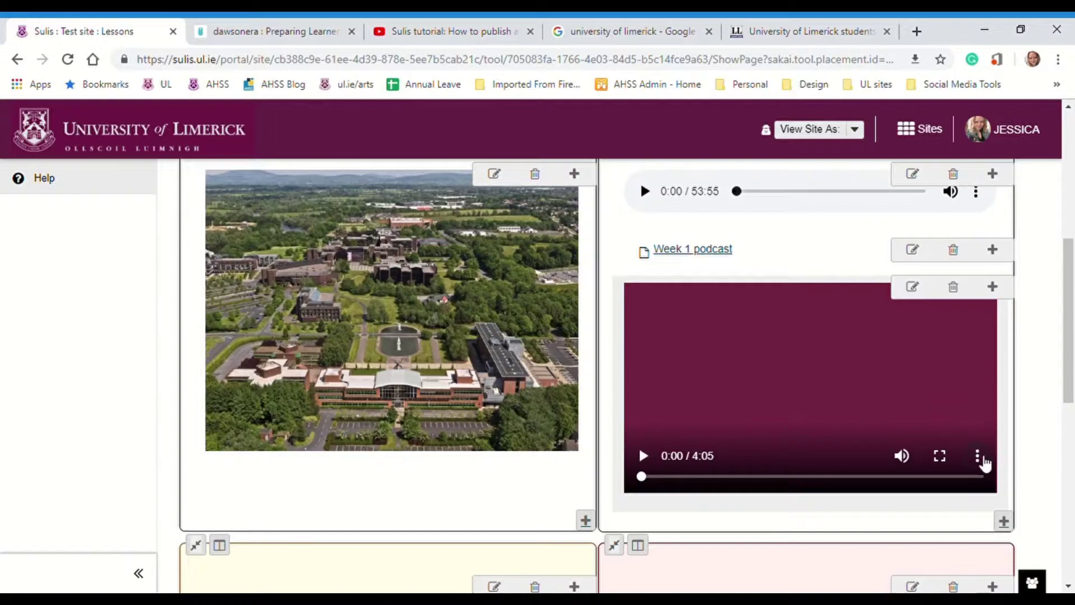
{"action": "left_click", "coordinate": [978, 457]}
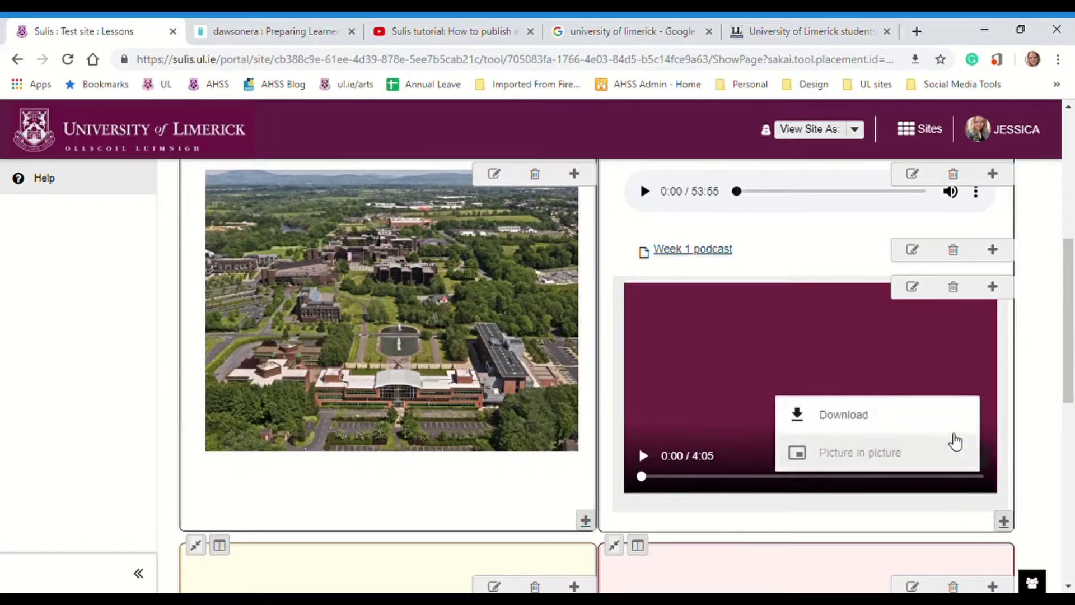
{"action": "left_click", "coordinate": [1033, 450]}
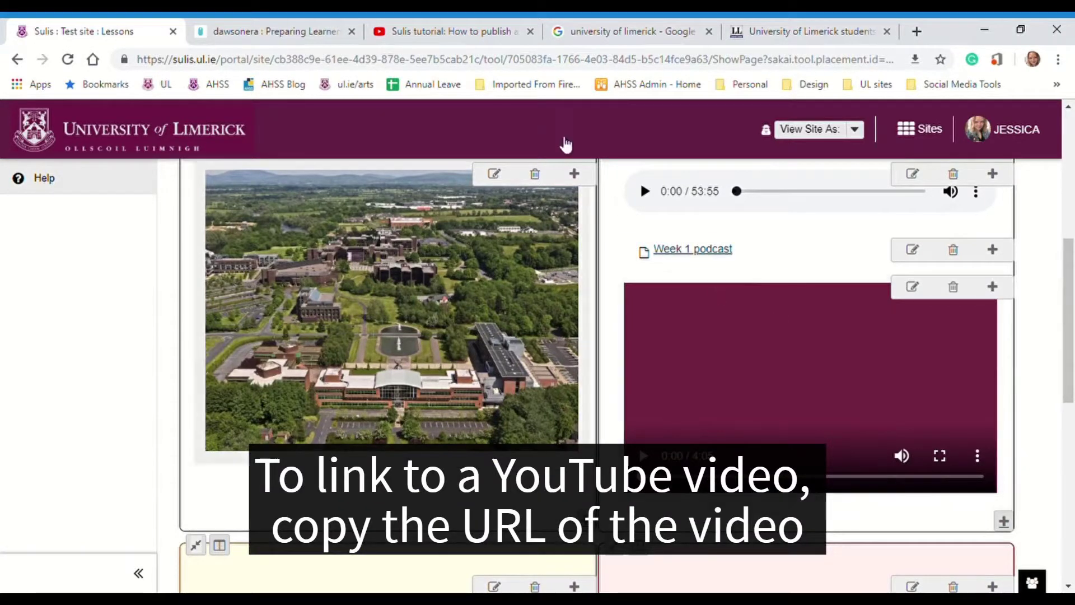
Copy the share link of the YouTube Sulis publishing tutorial and return to Sulis.
{"action": "left_click", "coordinate": [465, 43]}
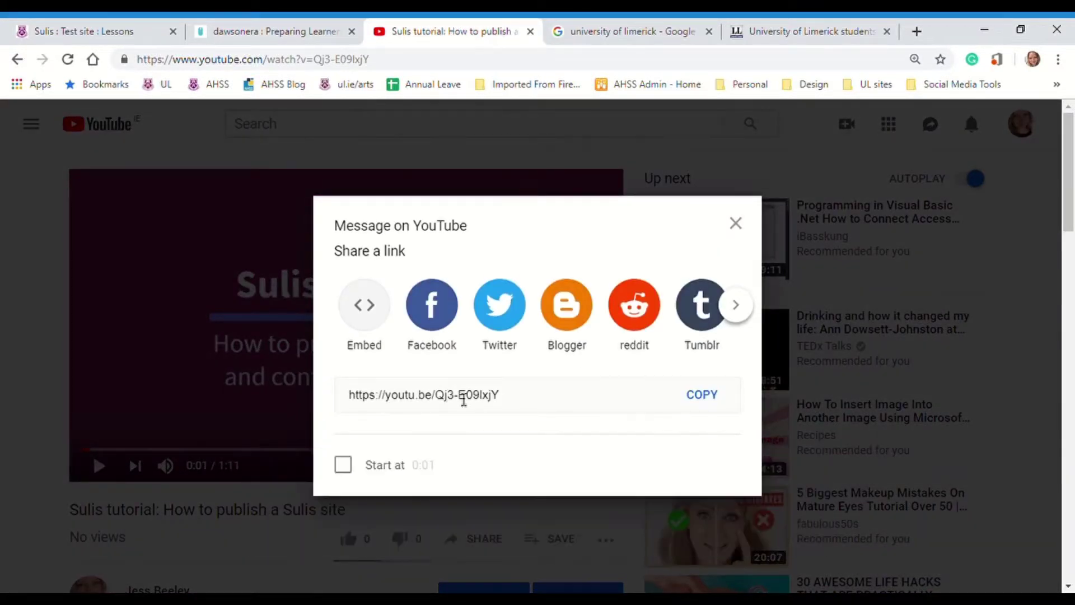
{"action": "left_click", "coordinate": [708, 402]}
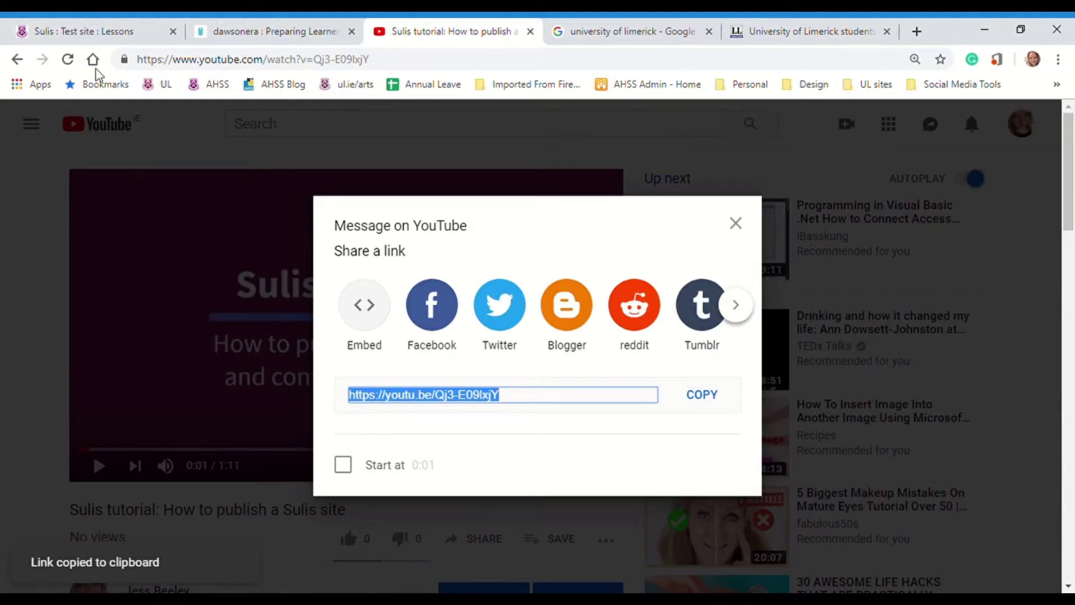
{"action": "left_click", "coordinate": [87, 31]}
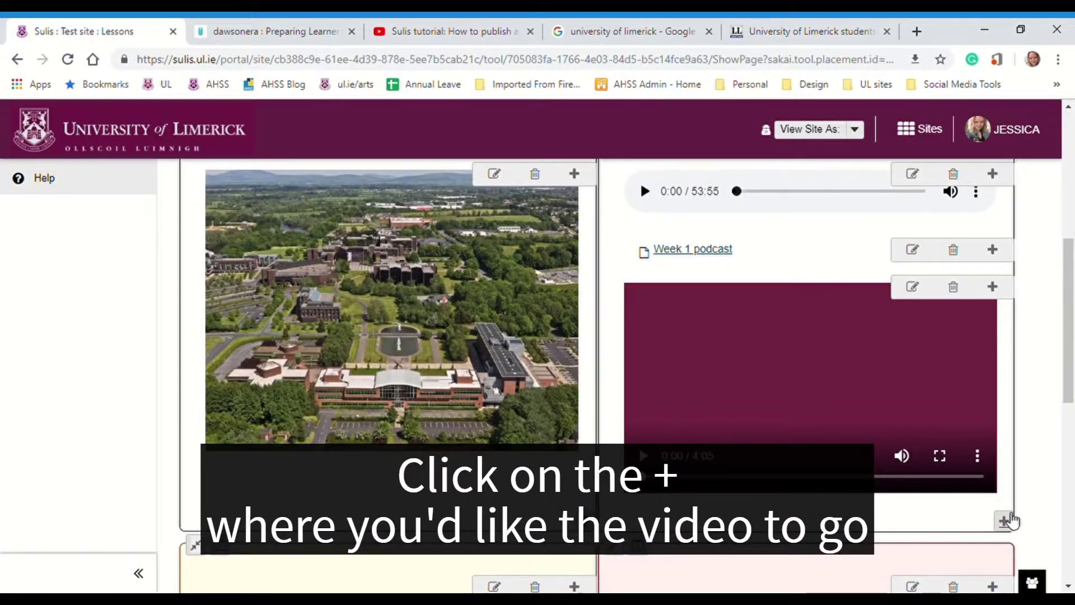
{"action": "left_click", "coordinate": [1003, 521]}
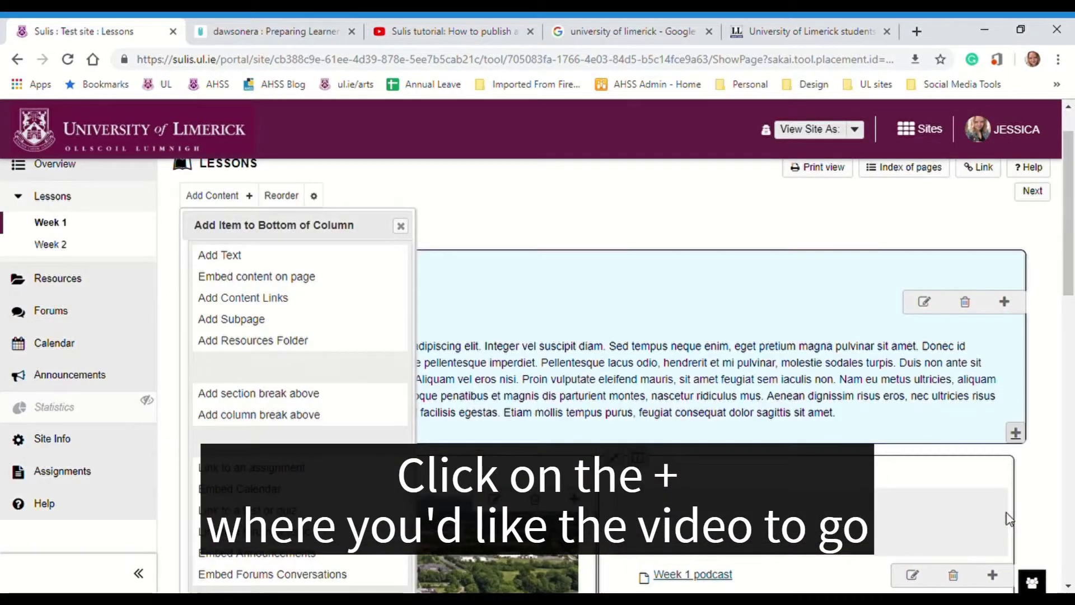
{"action": "left_click", "coordinate": [282, 278]}
{"action": "left_click", "coordinate": [241, 427]}
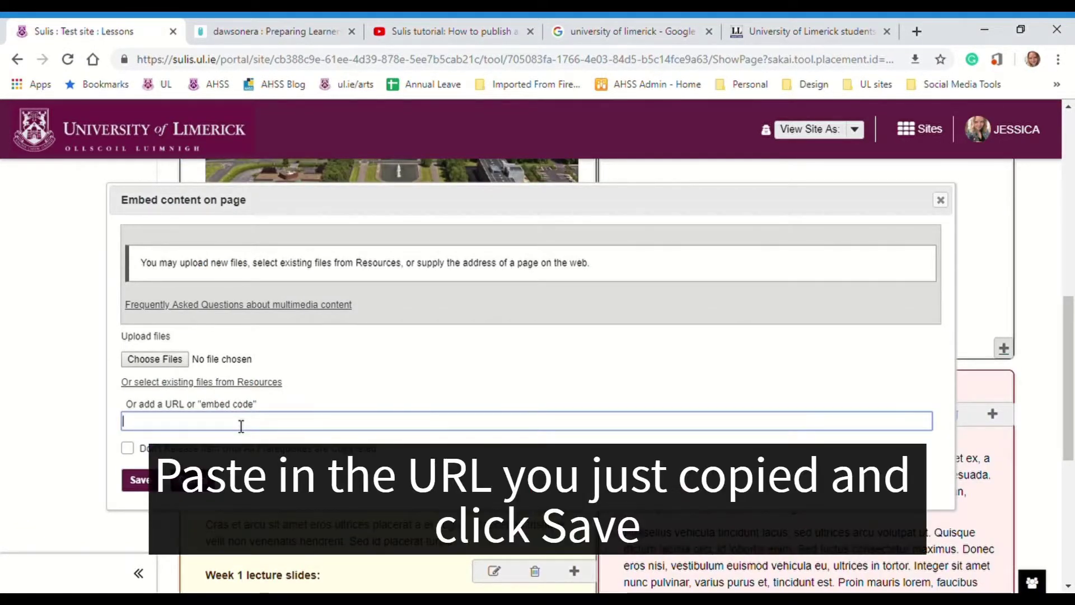
{"action": "key", "text": "ctrl+v"}
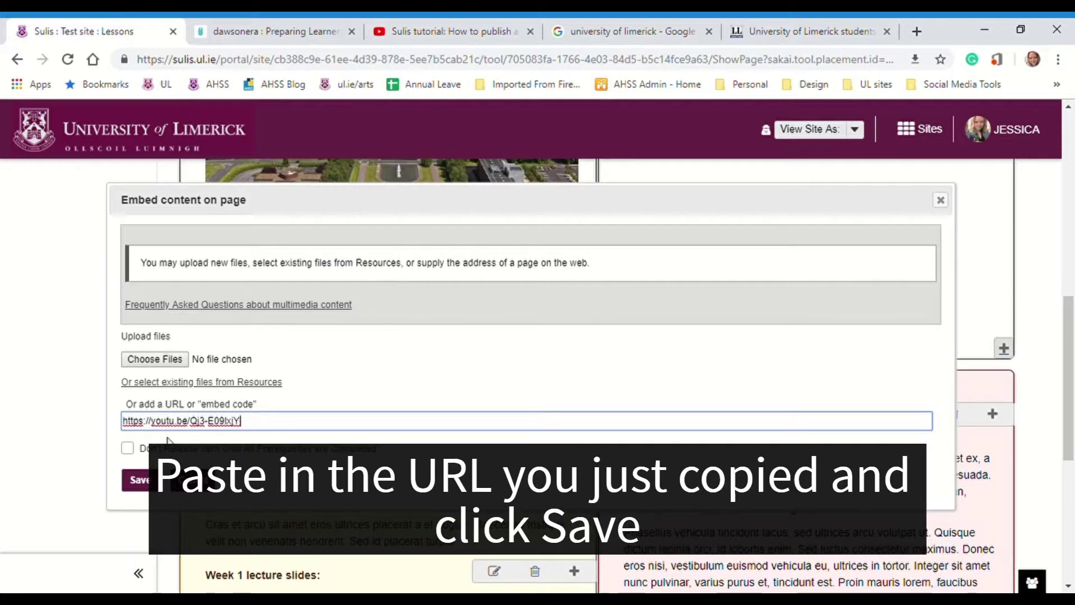
{"action": "left_click", "coordinate": [154, 482]}
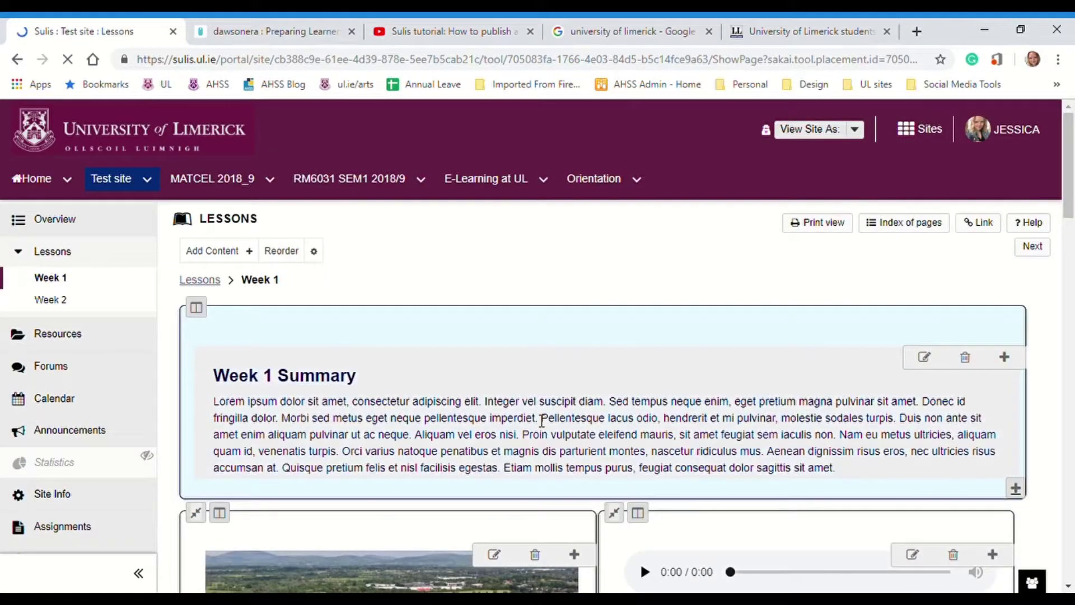
Scroll through the Week 1 page checking the photo, podcast and videos, then go to Dawsonera.
{"action": "left_click", "coordinate": [1071, 258]}
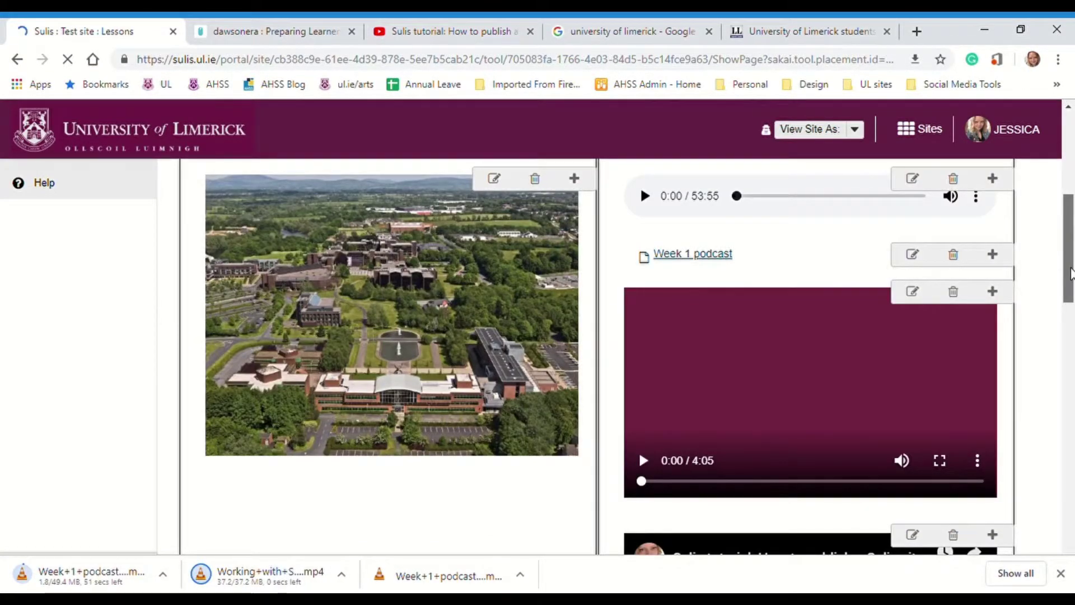
{"action": "scroll", "coordinate": [1071, 274], "scroll_direction": "down", "scroll_amount": 5}
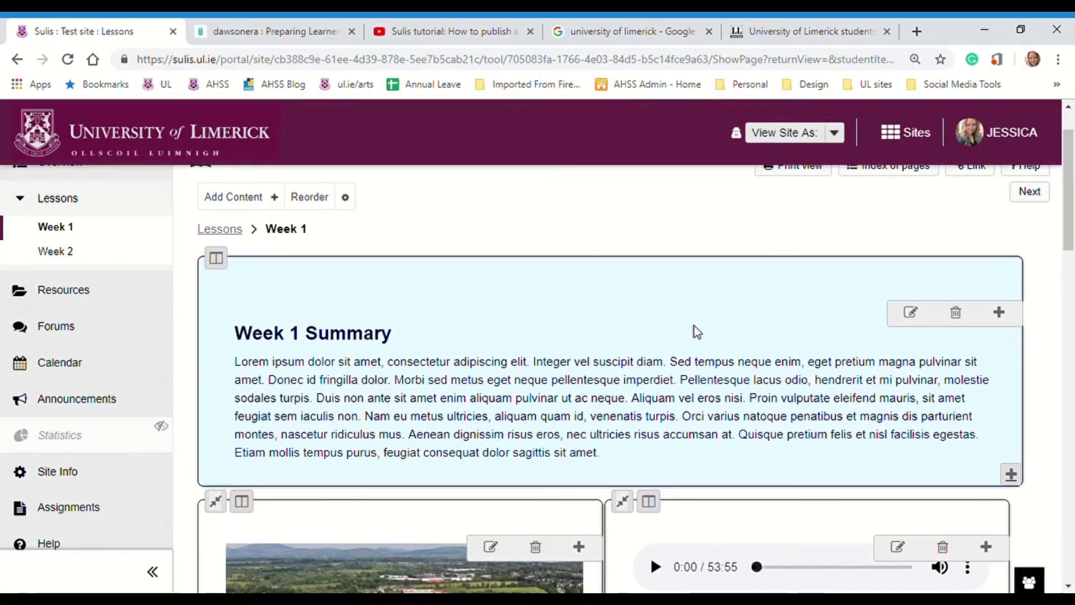
{"action": "left_click", "coordinate": [250, 34]}
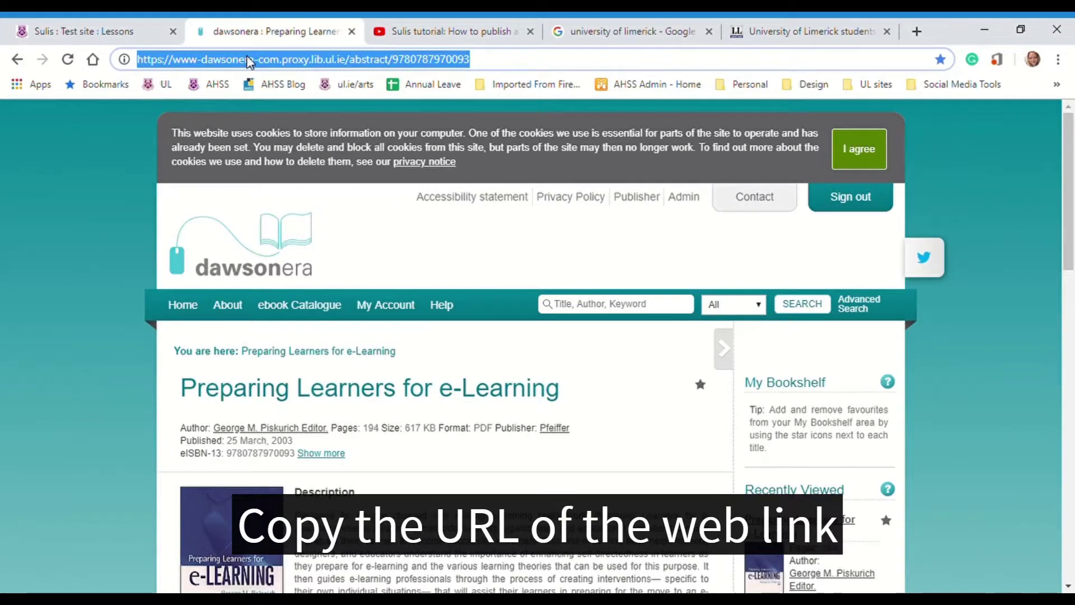
Return to the Sulis Week 1 lesson page and scroll down to the YouTube embed.
{"action": "left_click", "coordinate": [93, 35]}
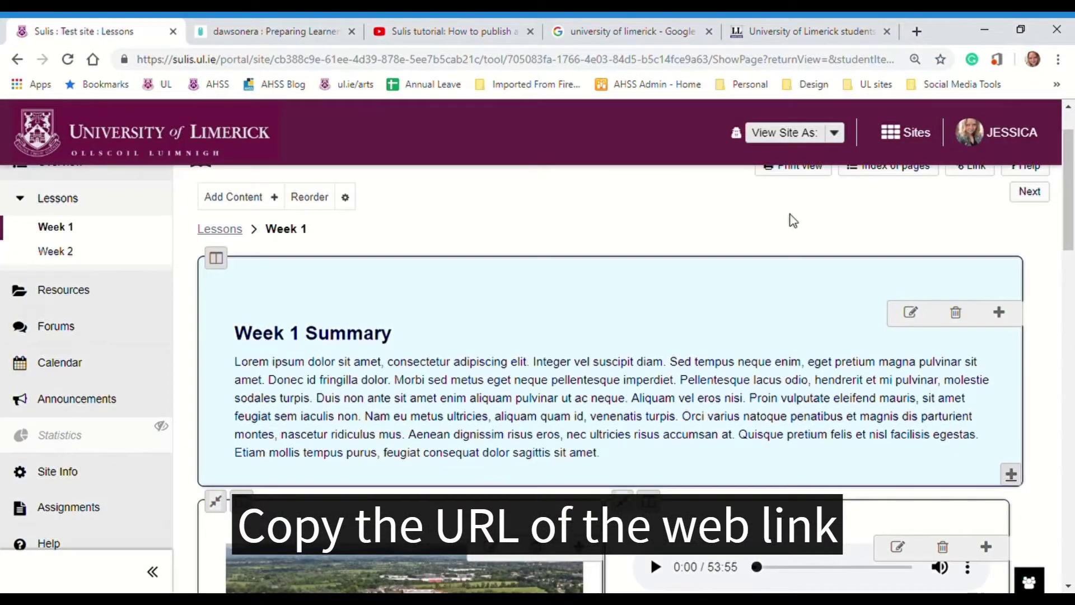
{"action": "left_click_drag", "start_coordinate": [1069, 168], "coordinate": [1072, 392]}
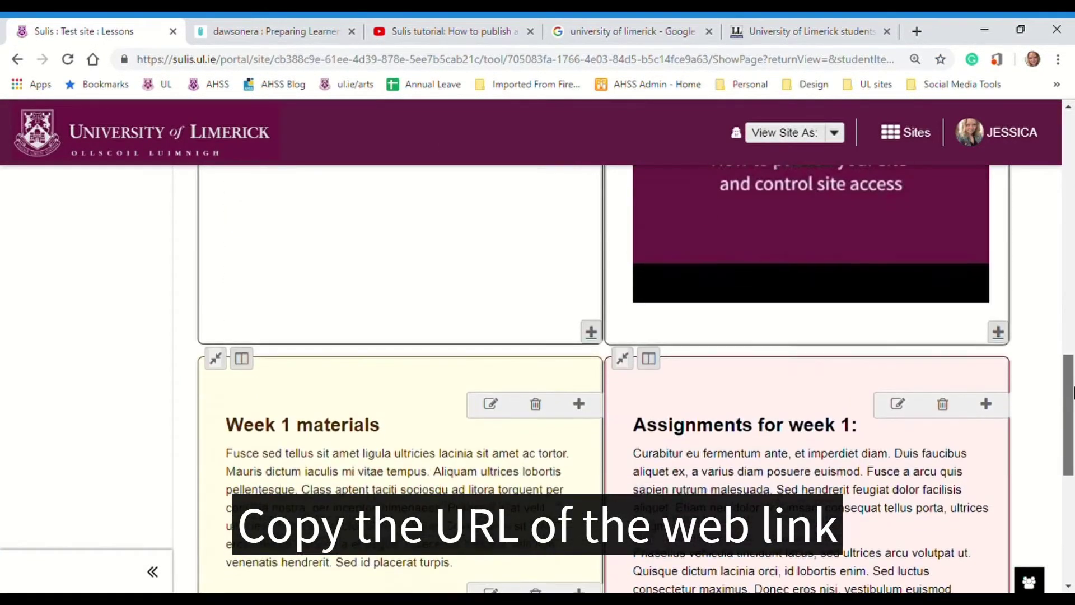
Add a content link with the pasted Dawsonera e-book URL below the YouTube video.
{"action": "left_click", "coordinate": [1000, 333]}
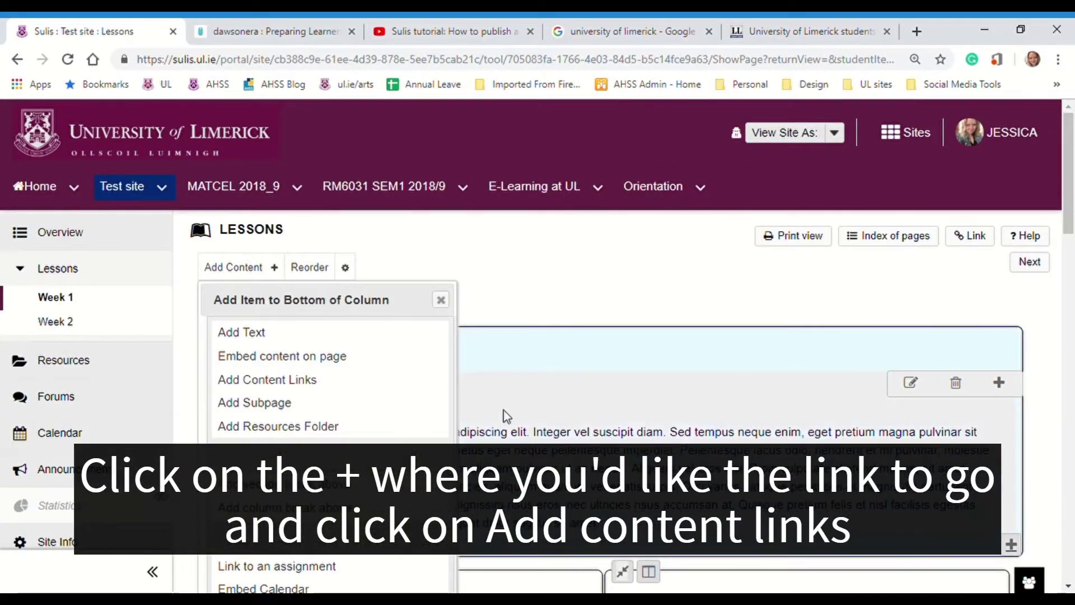
{"action": "left_click", "coordinate": [303, 381]}
{"action": "left_click", "coordinate": [274, 419]}
{"action": "key", "text": "ctrl+v"}
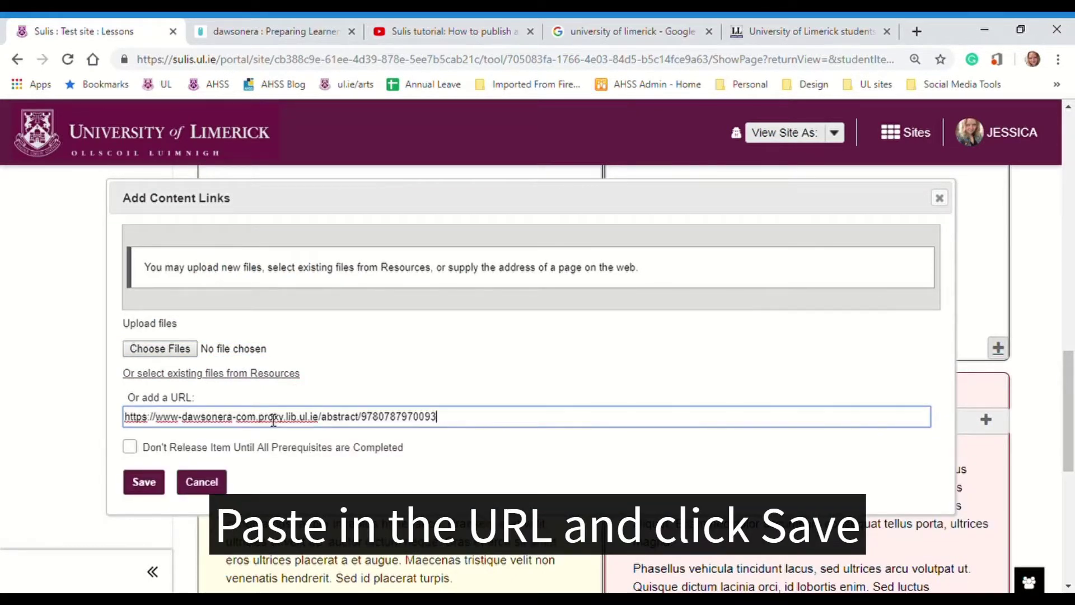
{"action": "left_click", "coordinate": [161, 487]}
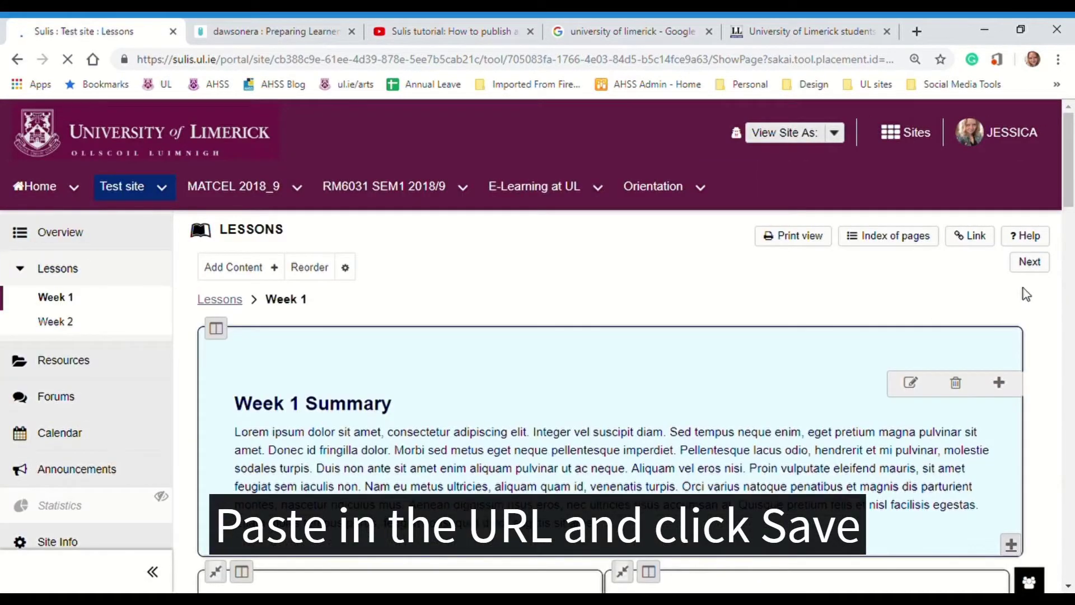
{"action": "left_click_drag", "start_coordinate": [1071, 196], "coordinate": [1046, 360]}
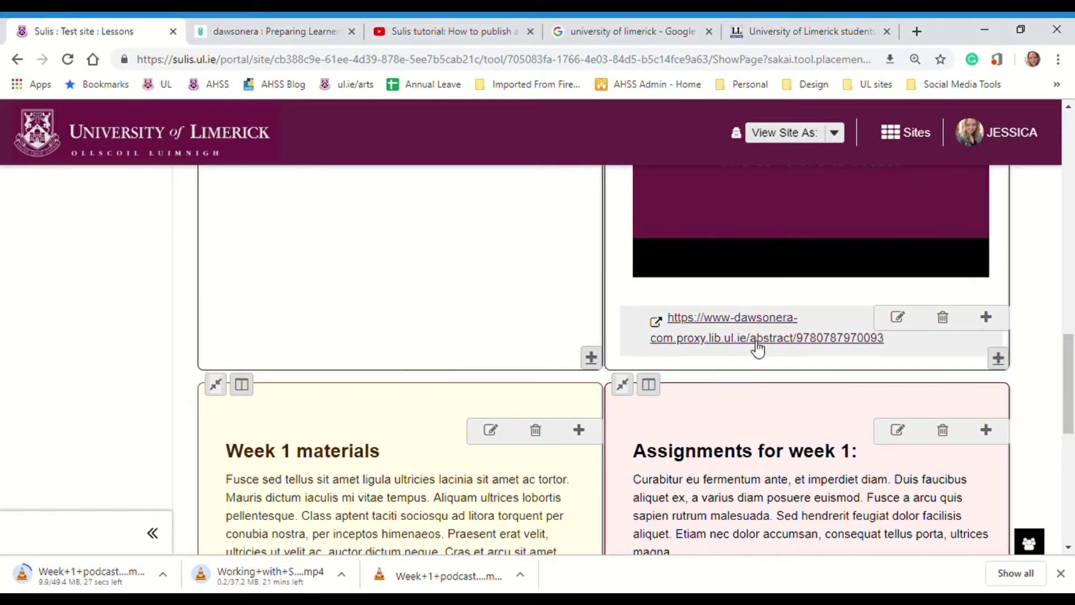
Rename the e-book link to 'E-learning e-book' with description 'please read chapter 2'.
{"action": "left_click", "coordinate": [908, 322]}
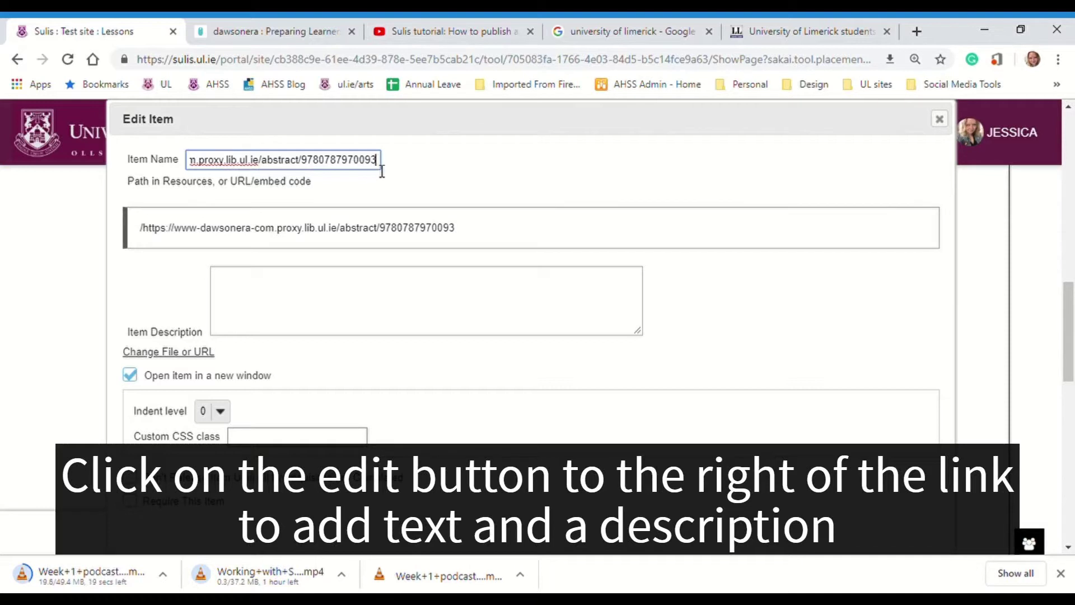
{"action": "left_click_drag", "start_coordinate": [386, 169], "coordinate": [127, 168]}
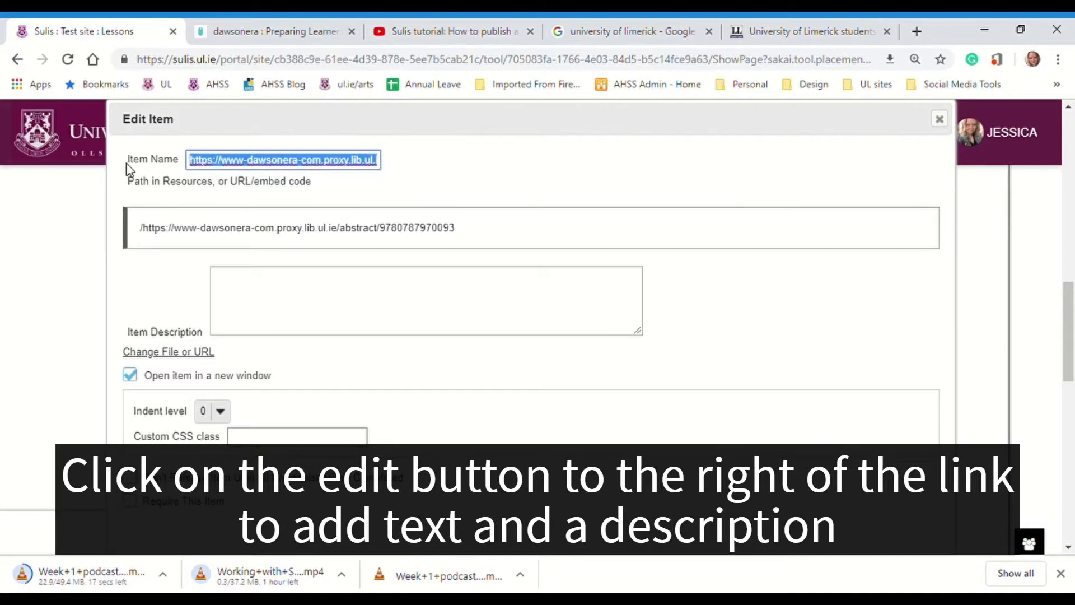
{"action": "type", "text": "E"}
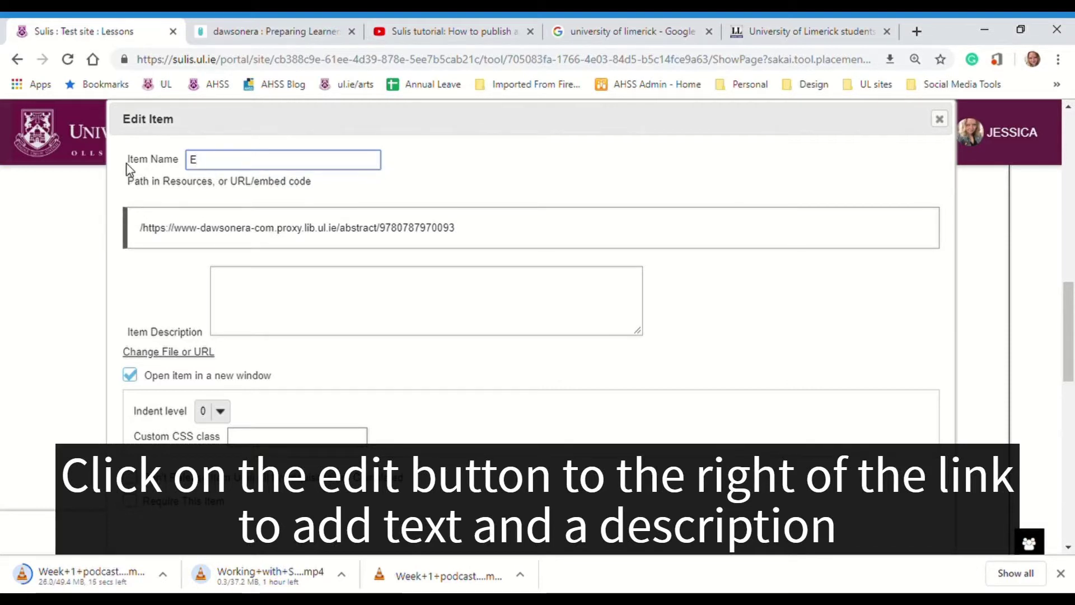
{"action": "type", "text": "-learn"}
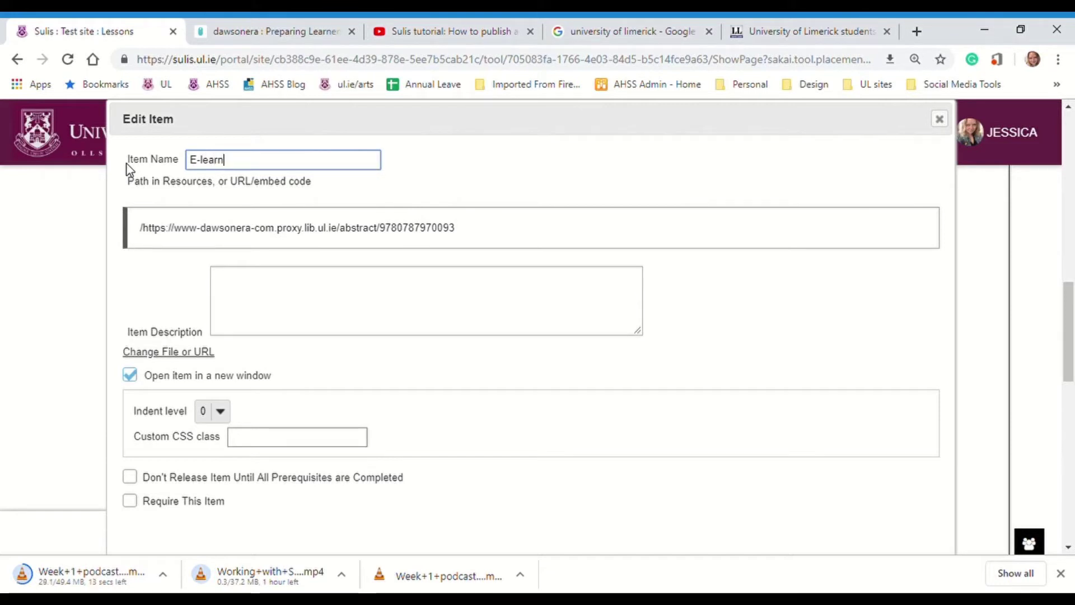
{"action": "type", "text": "ing e-book"}
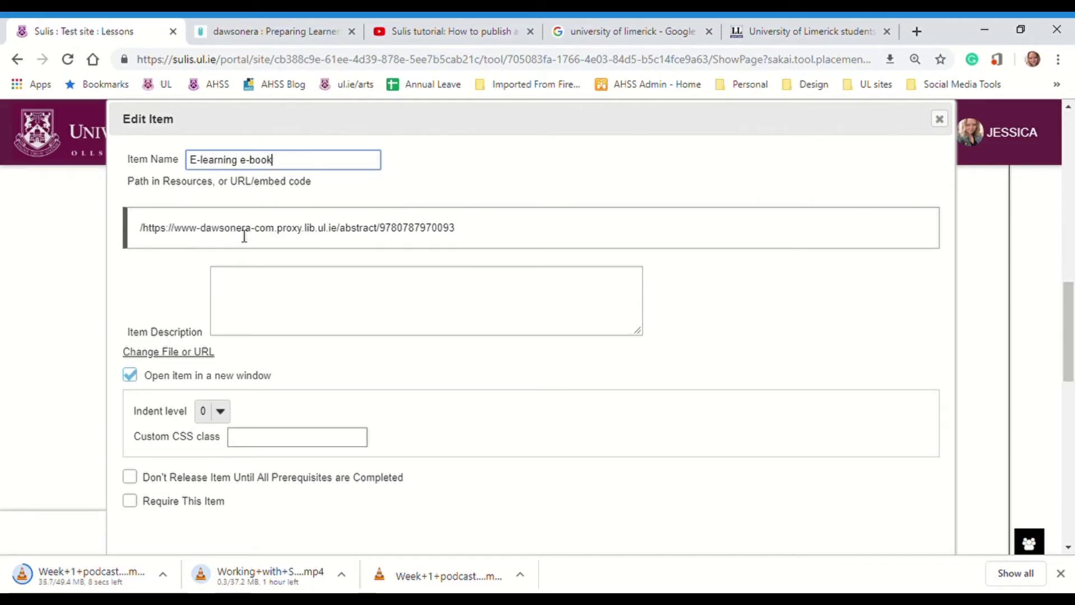
{"action": "left_click", "coordinate": [252, 316]}
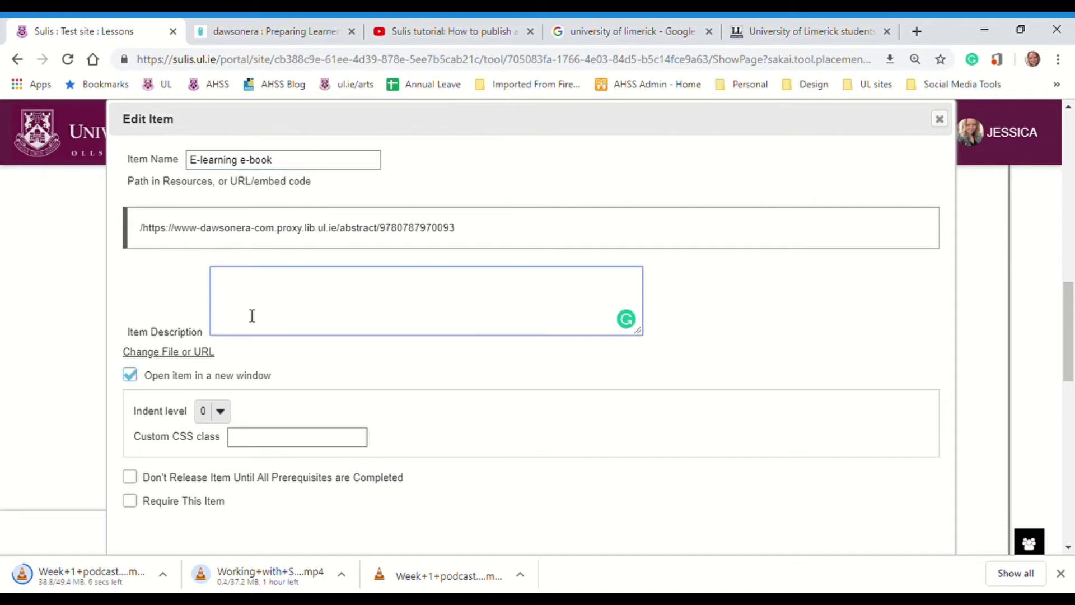
{"action": "type", "text": "ple"}
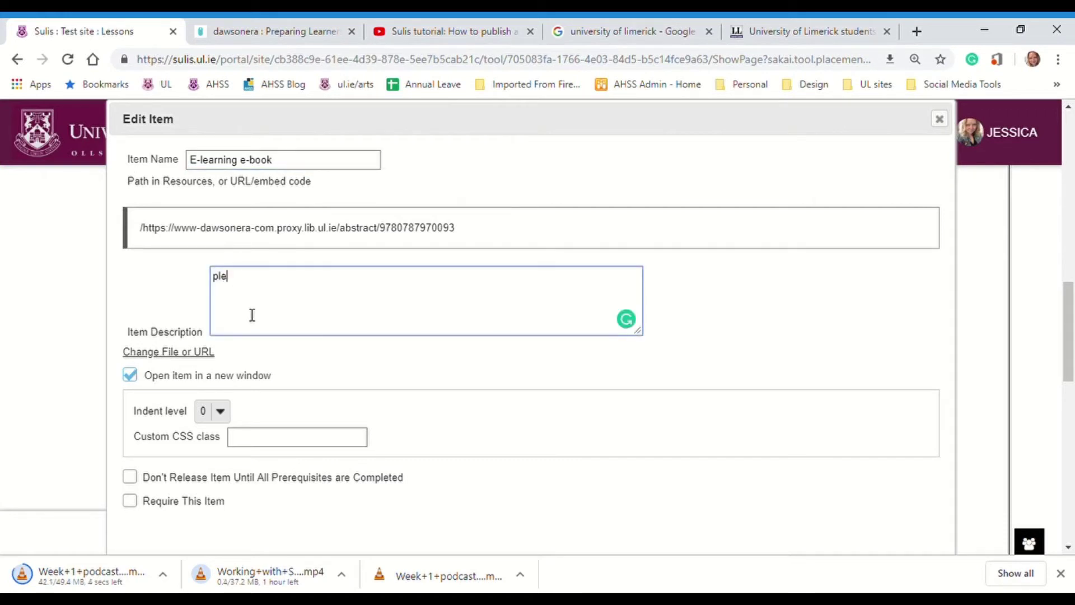
{"action": "type", "text": "ase read chapter 2"}
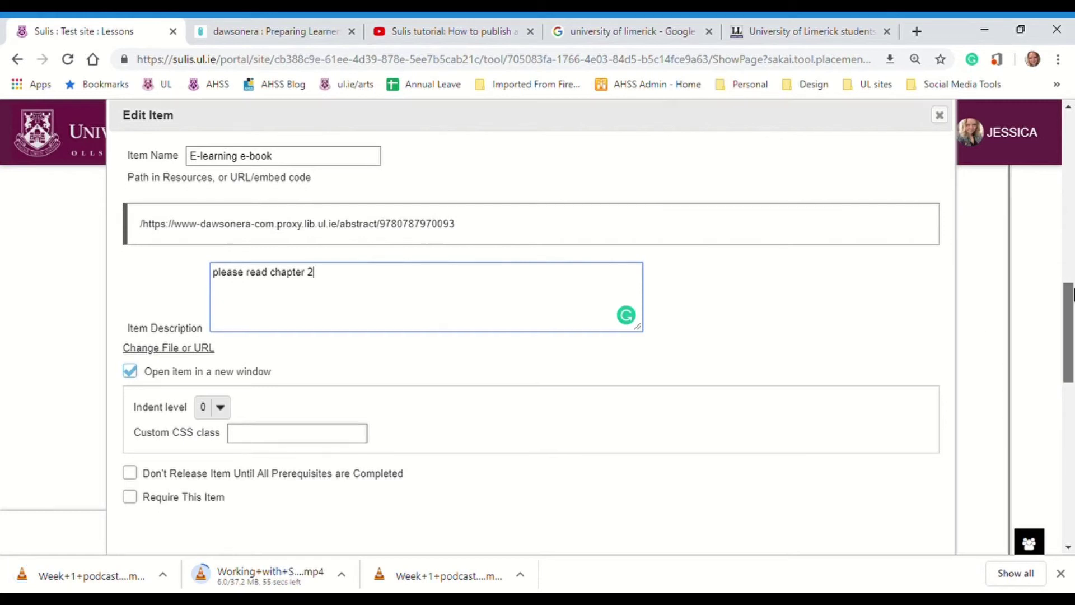
{"action": "scroll", "coordinate": [469, 389], "scroll_direction": "down", "scroll_amount": 3}
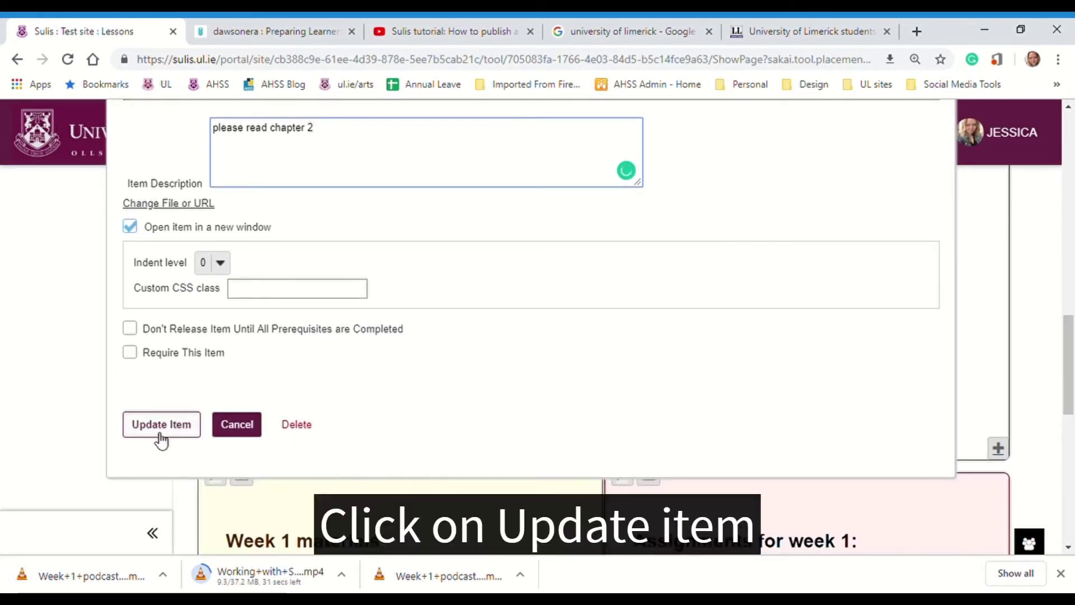
Save the link edits and check the renamed E-learning e-book link below the YouTube video.
{"action": "left_click", "coordinate": [159, 437]}
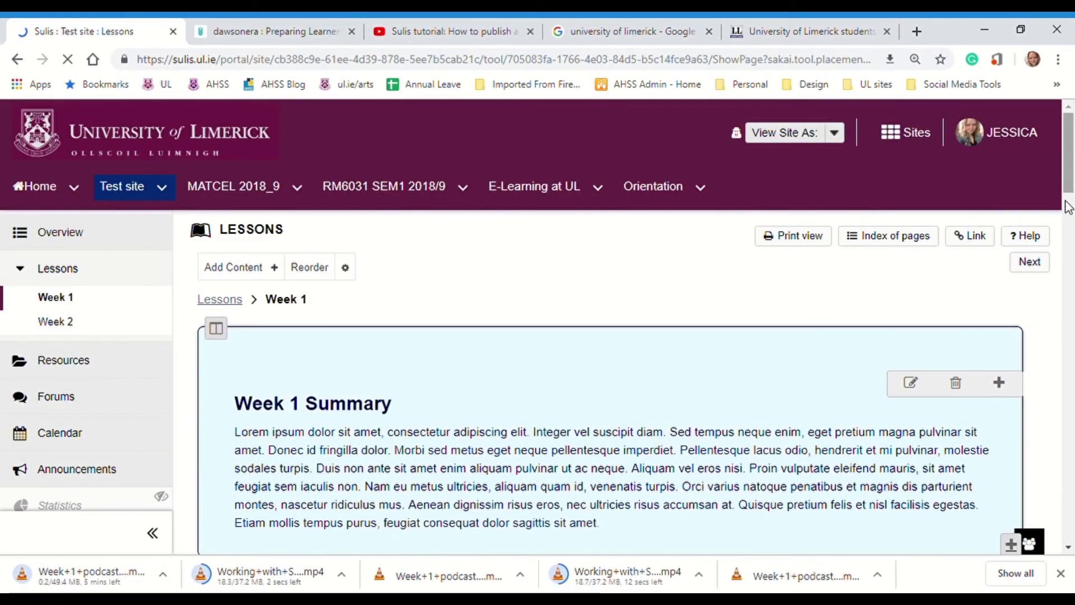
{"action": "scroll", "coordinate": [1068, 192], "scroll_direction": "down", "scroll_amount": 5}
{"action": "scroll", "coordinate": [1068, 191], "scroll_direction": "down", "scroll_amount": 8}
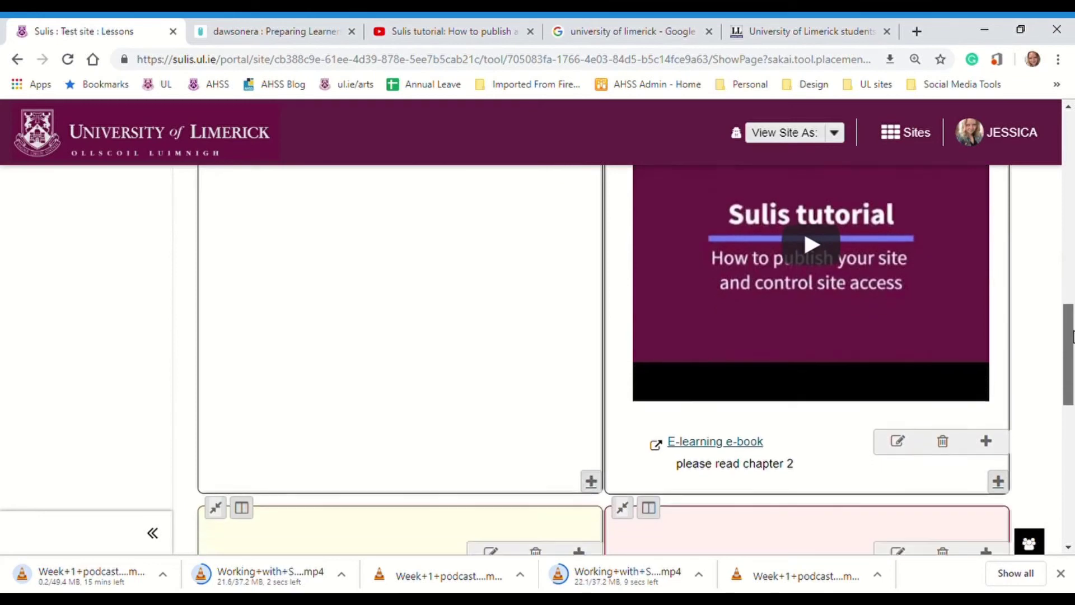
{"action": "scroll", "coordinate": [1072, 360], "scroll_direction": "down", "scroll_amount": 1}
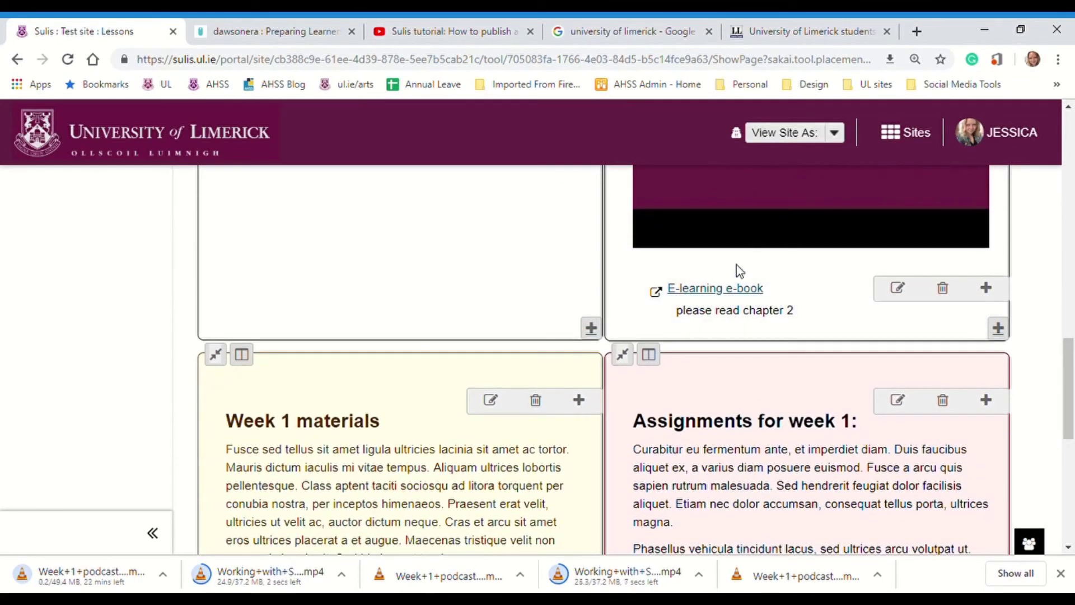